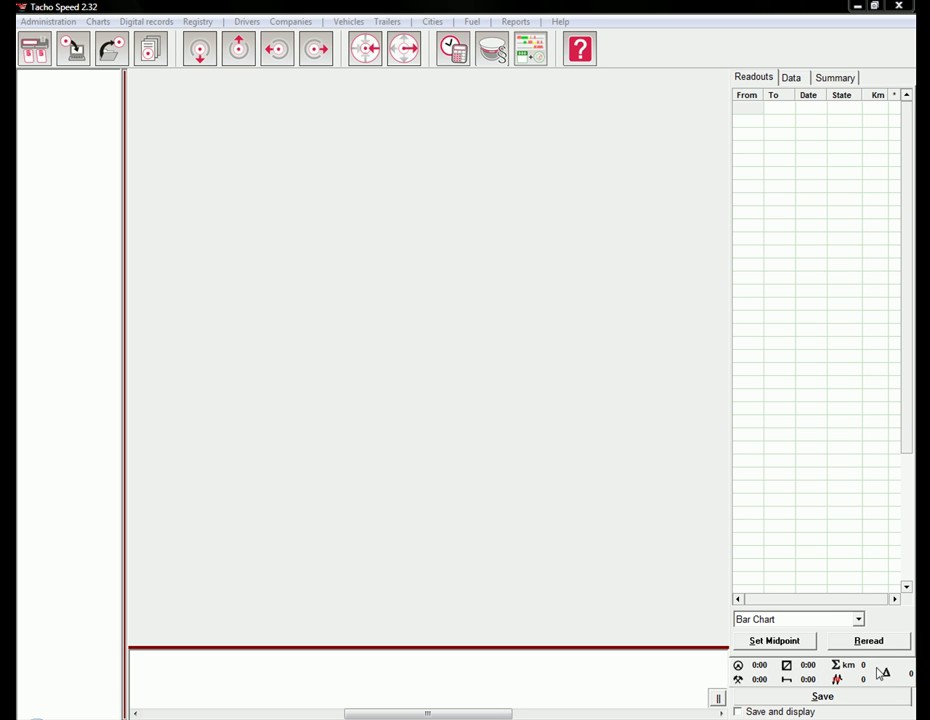
Open the 'What do you want to do now?' opening screen from the Administration menu.
left_click(61, 24)
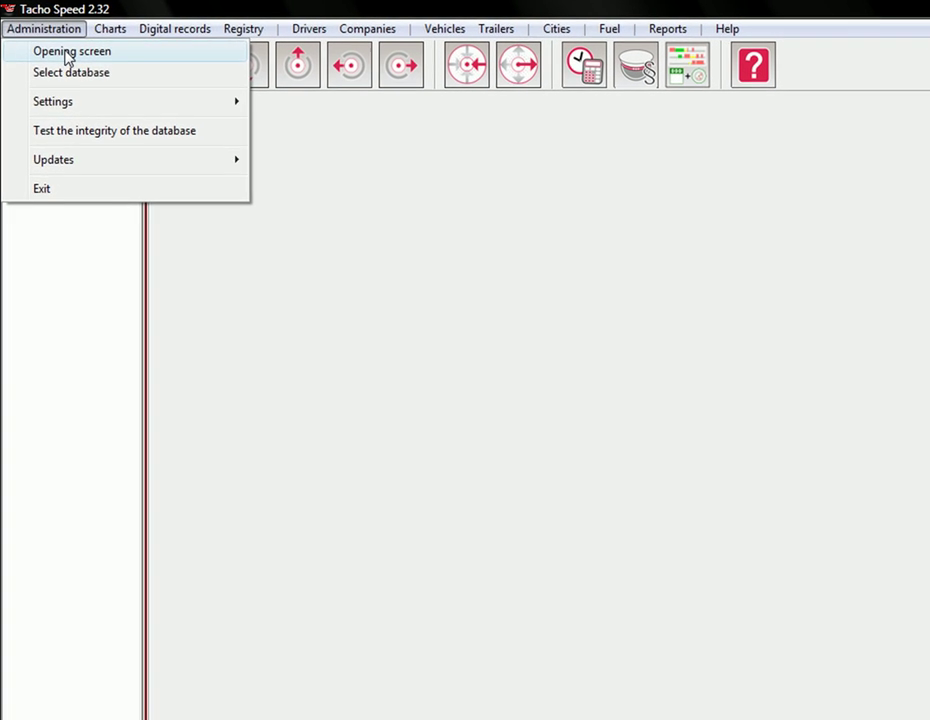
left_click(66, 39)
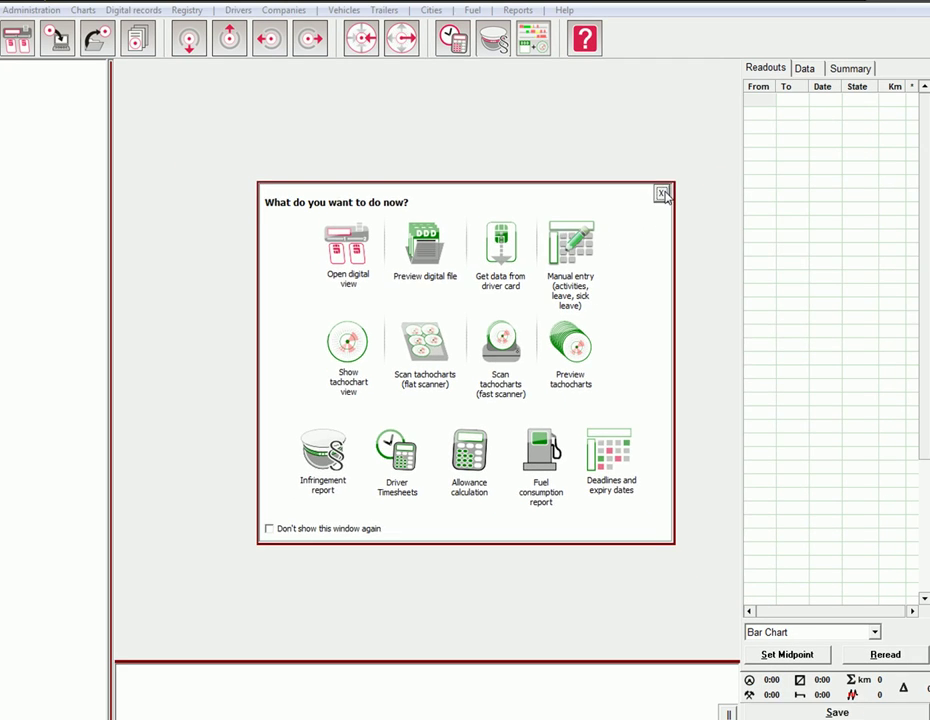
Dismiss the opening screen to reveal the empty chart workspace.
left_click(665, 194)
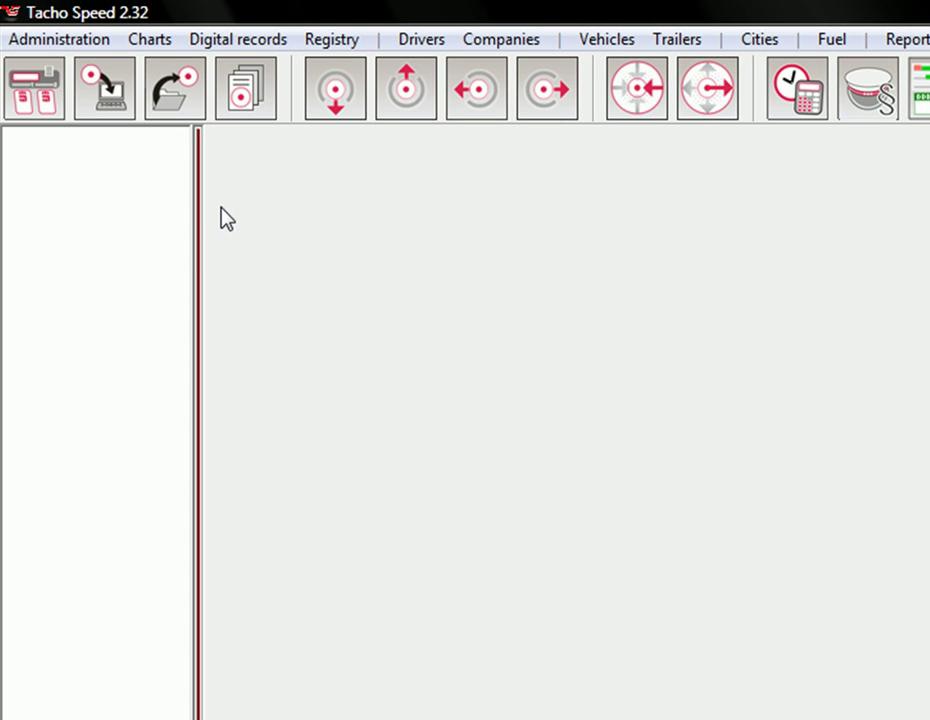
left_click(38, 110)
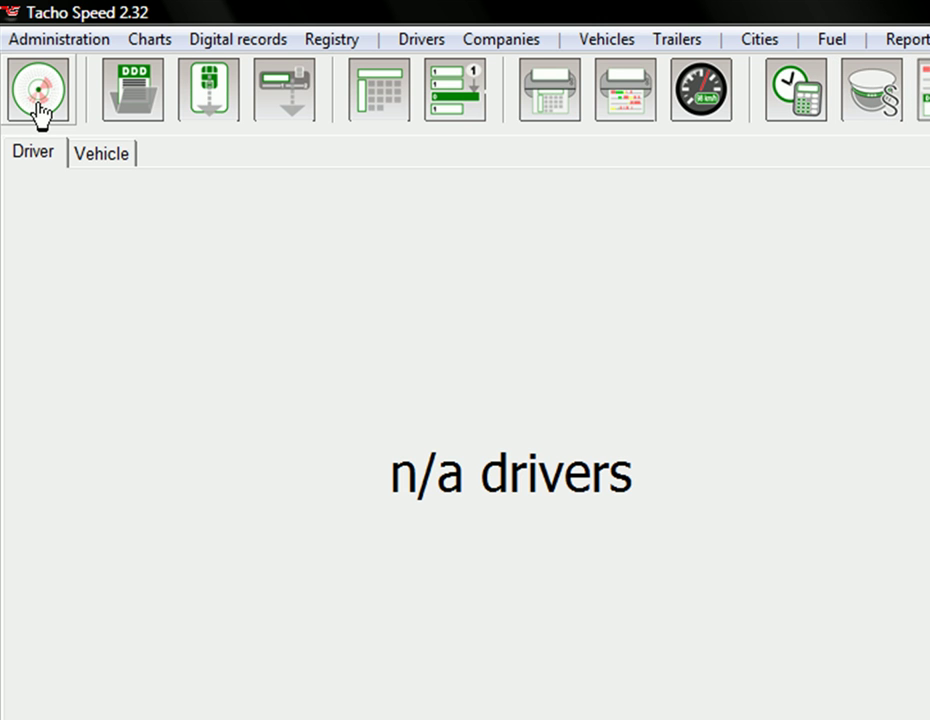
left_click(40, 110)
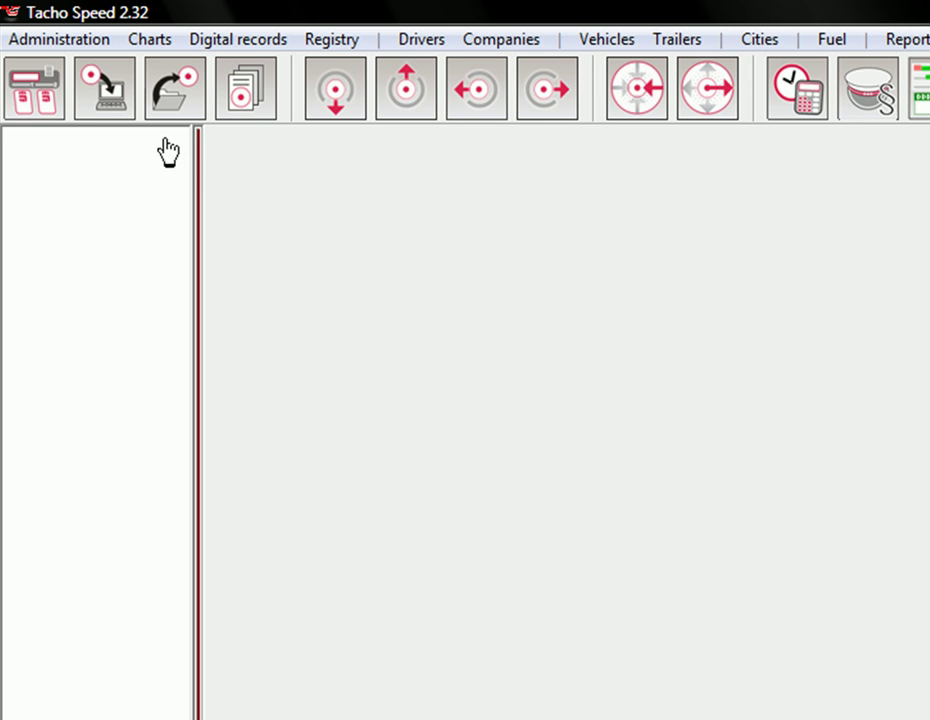
left_click(118, 108)
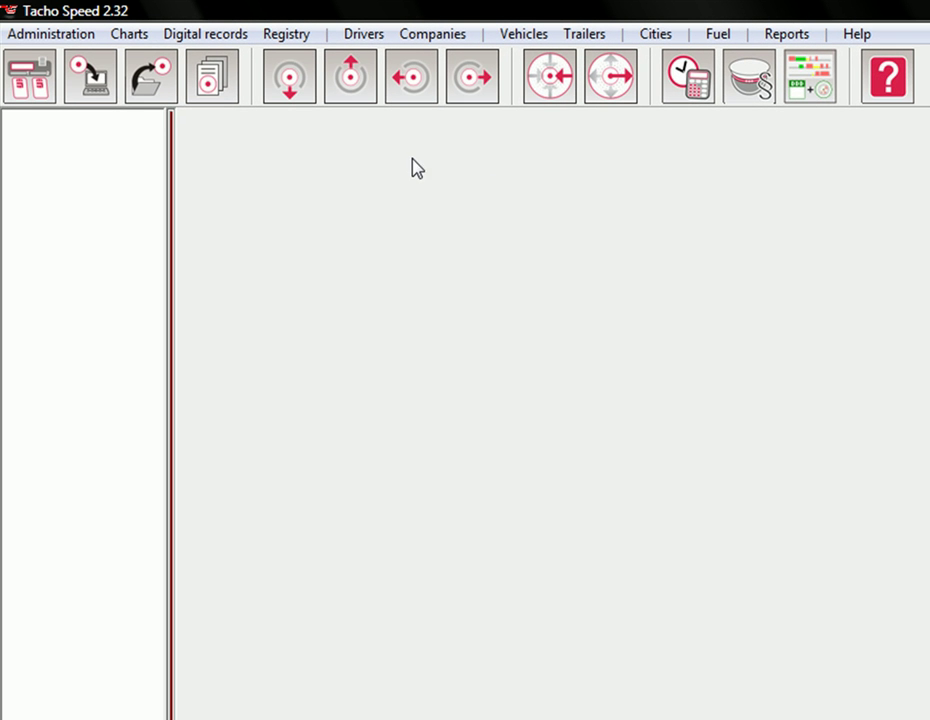
Look through the Administration, Charts, Registry and Help menus.
left_click(46, 37)
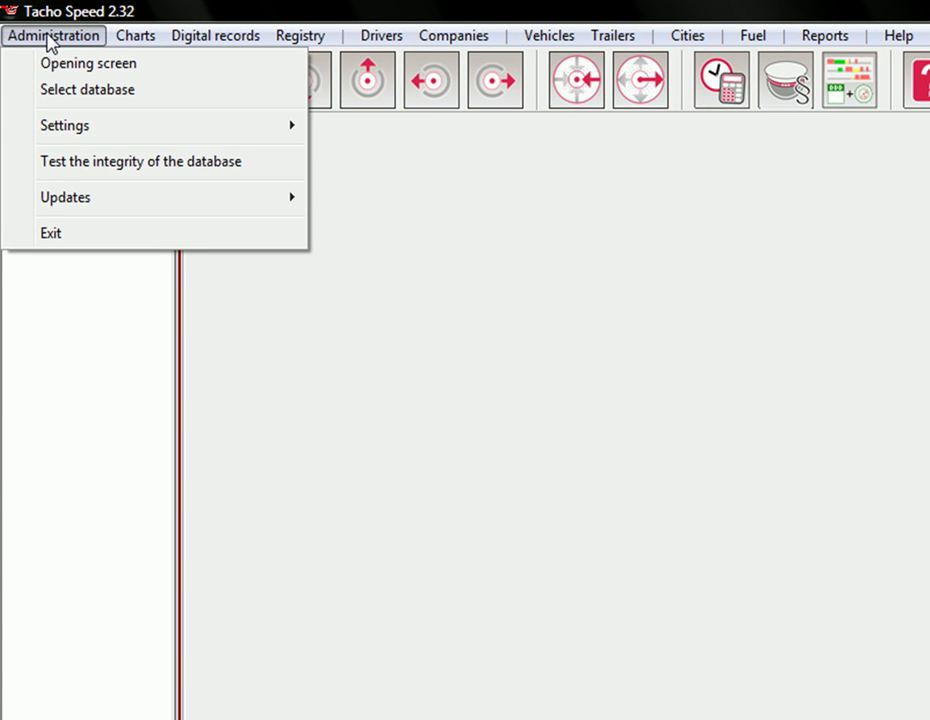
mouse_move(131, 38)
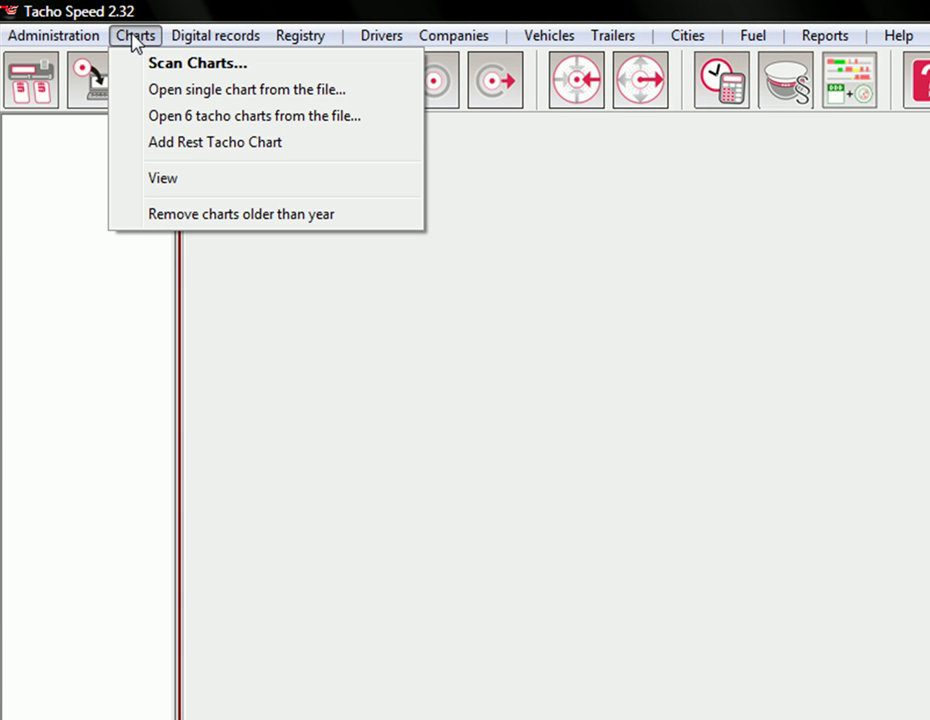
mouse_move(301, 39)
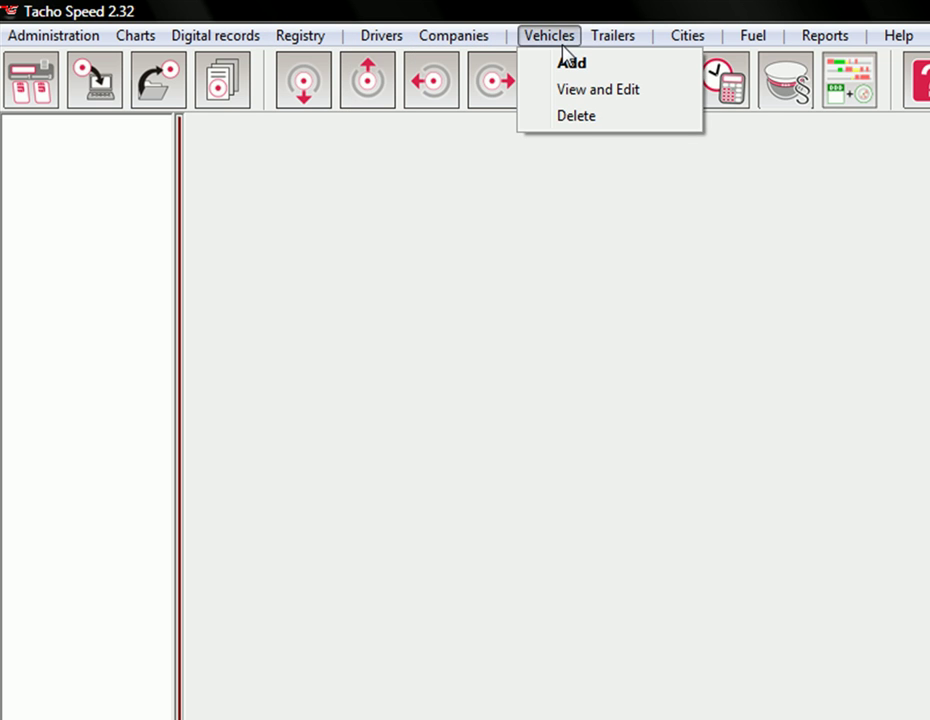
mouse_move(888, 47)
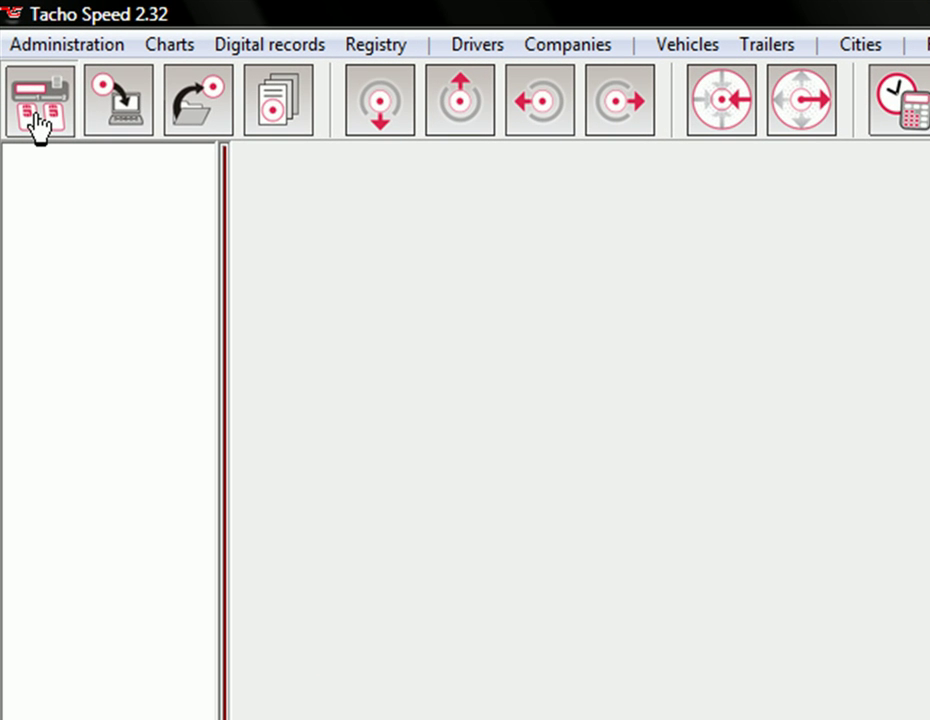
left_click(40, 100)
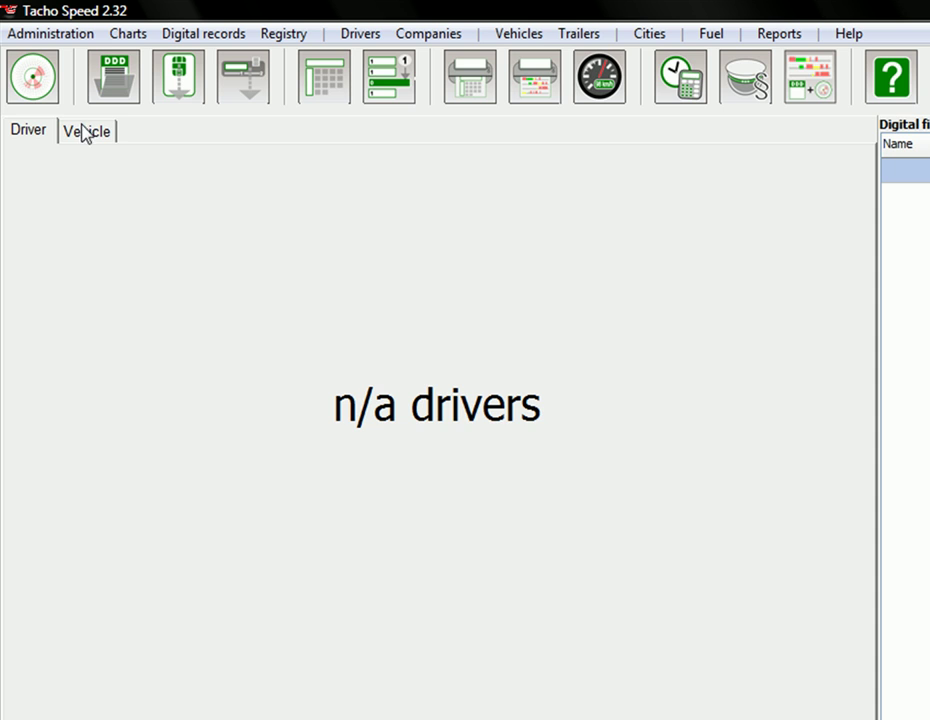
Return to the tachograph charts view and open the BMP chart scans from the Tarczki folder.
left_click(35, 88)
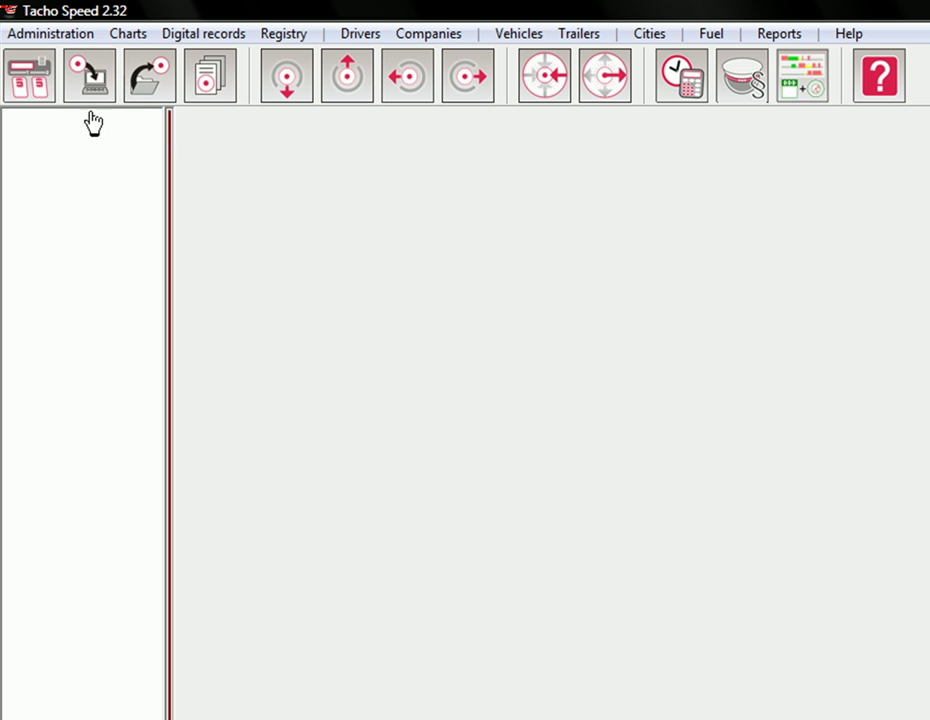
left_click(144, 94)
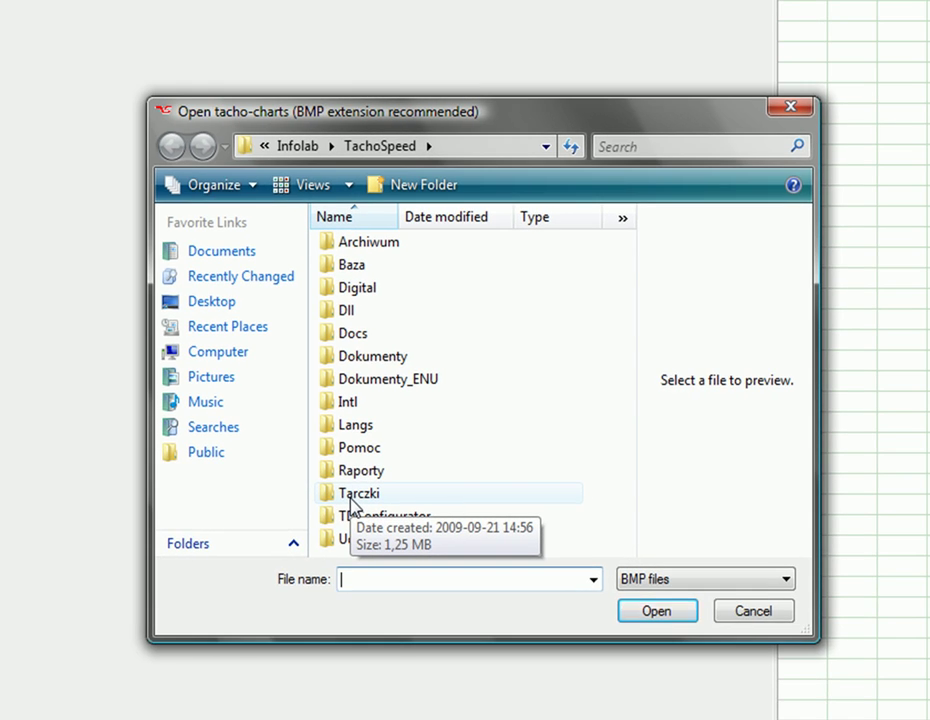
double_click(350, 495)
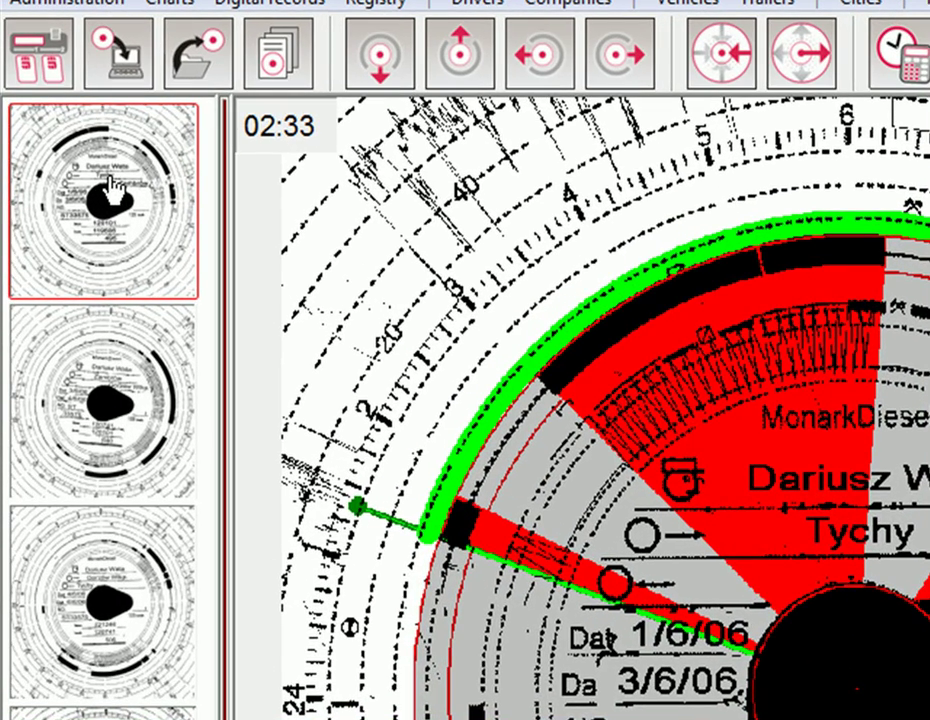
Show the first scanned chart disc and raise the splitter to enlarge its activity timeline.
left_click(112, 187)
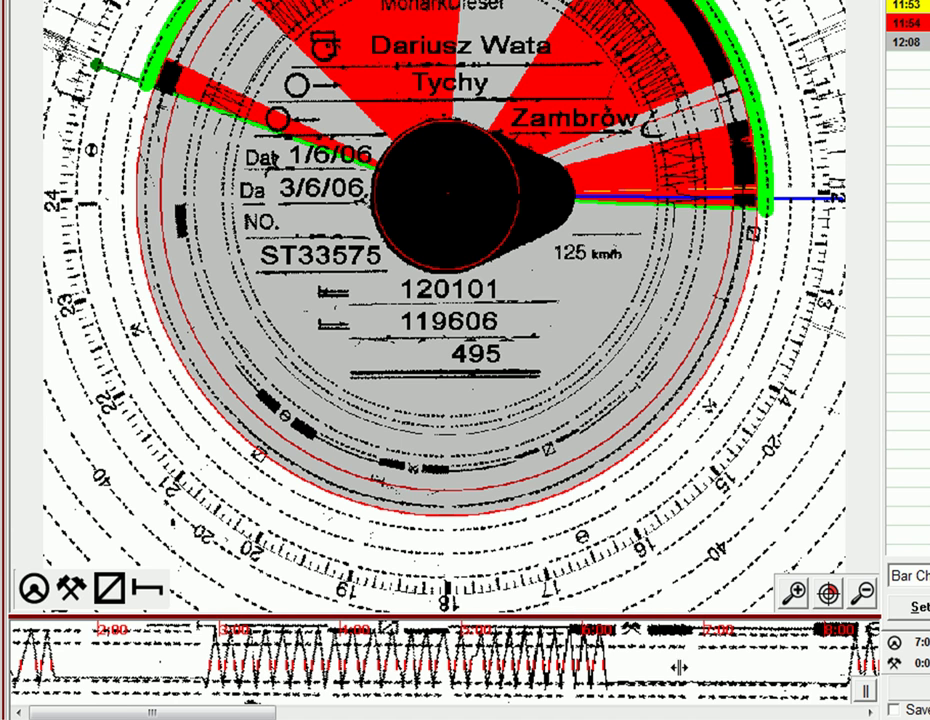
left_click_drag(560, 616, 563, 530)
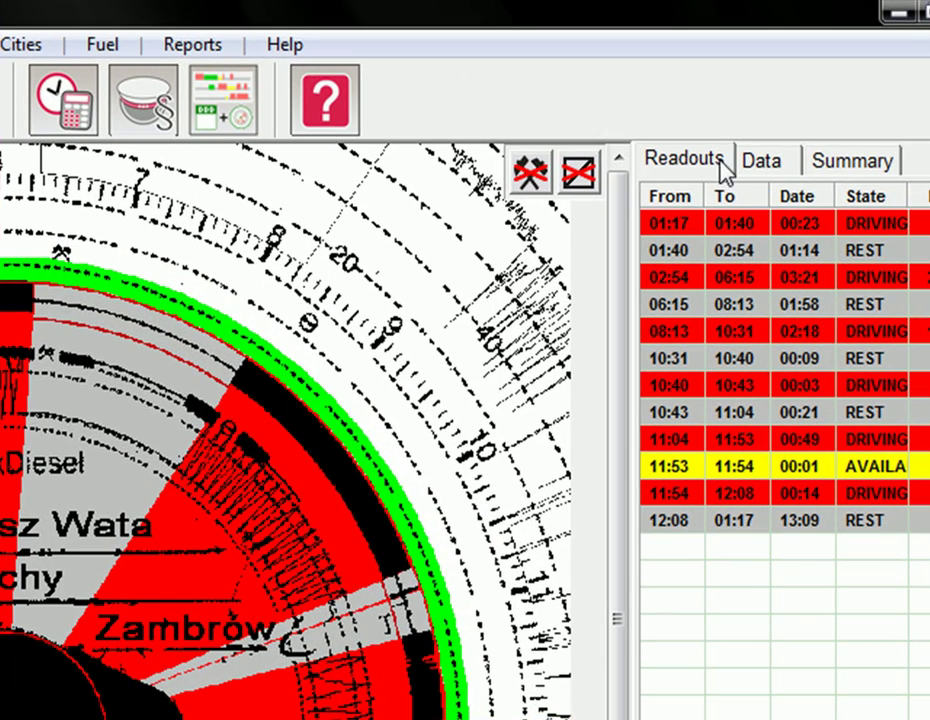
Review the first chart's Data and Summary totals (7:08 driving, 16:51 rest, 480 km), ending on Readouts with a larger disc.
left_click(760, 166)
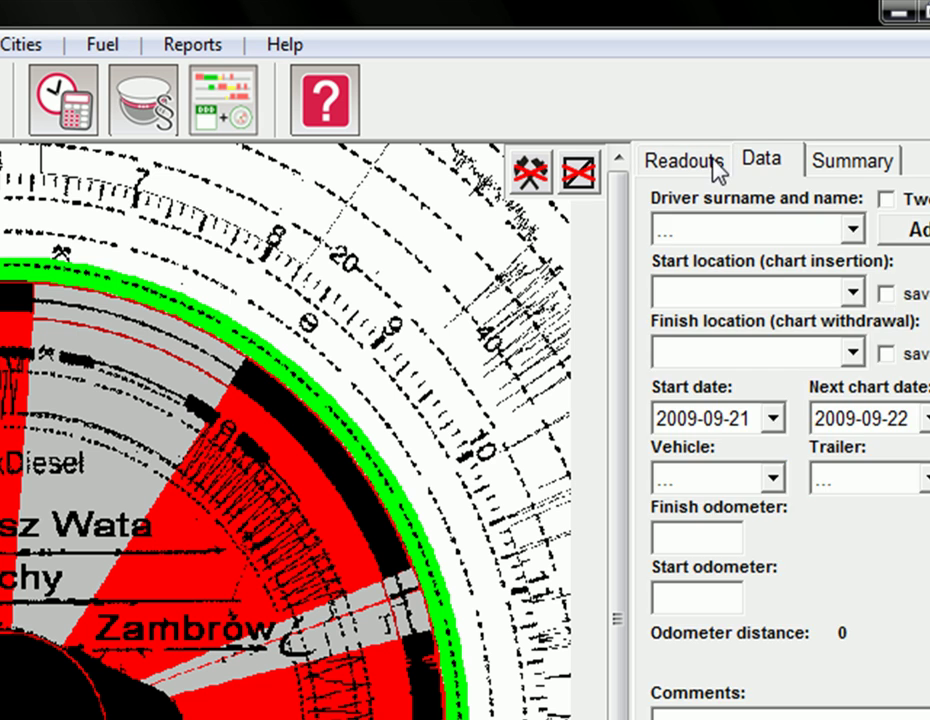
left_click(706, 168)
left_click(762, 174)
left_click(843, 172)
left_click(716, 168)
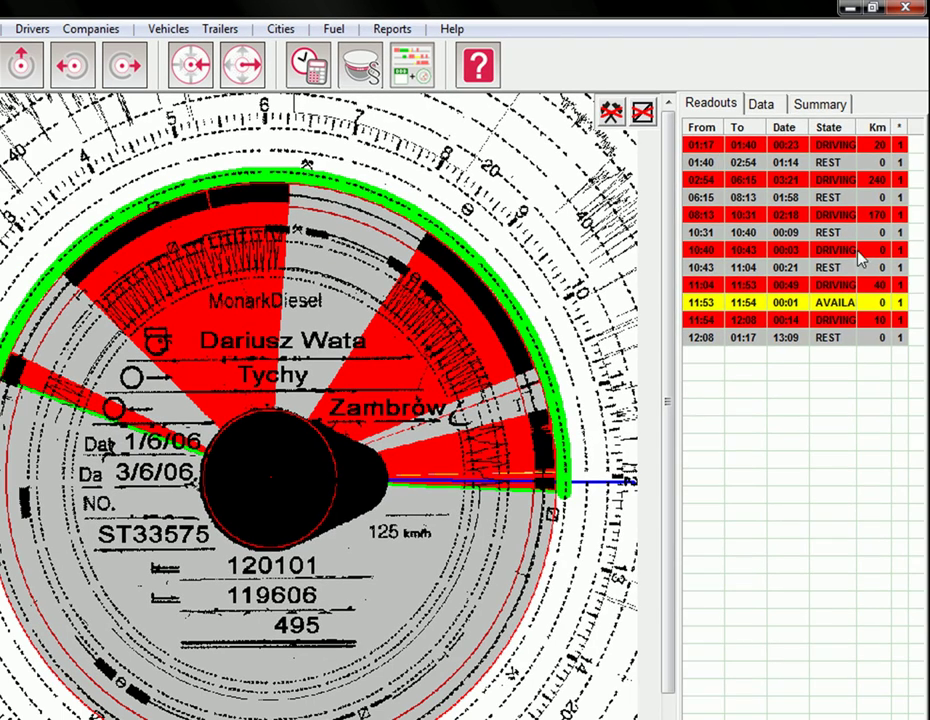
left_click(776, 106)
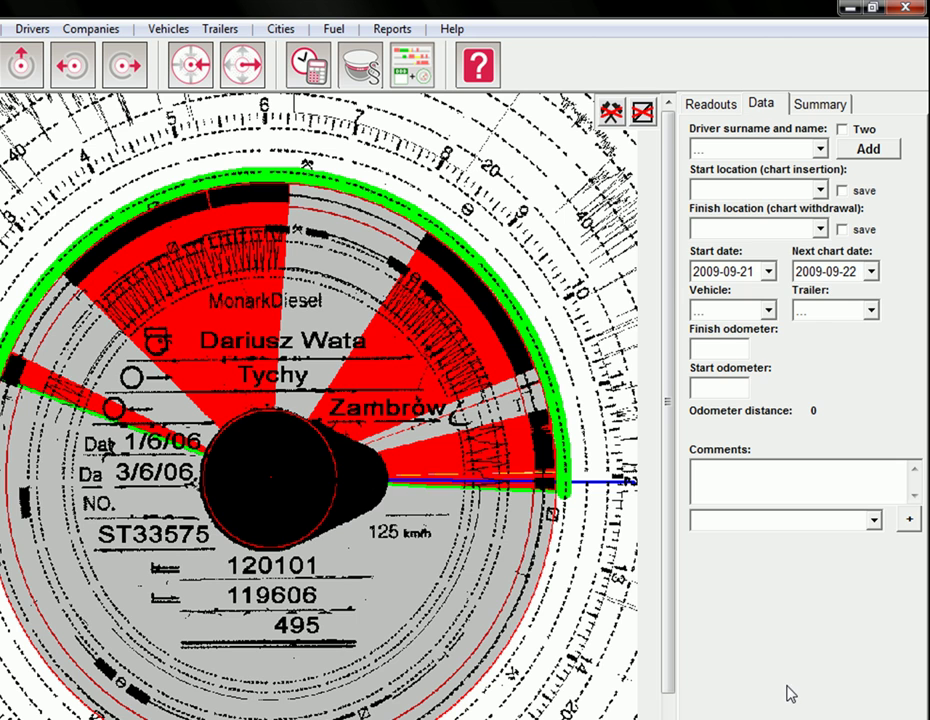
left_click(822, 106)
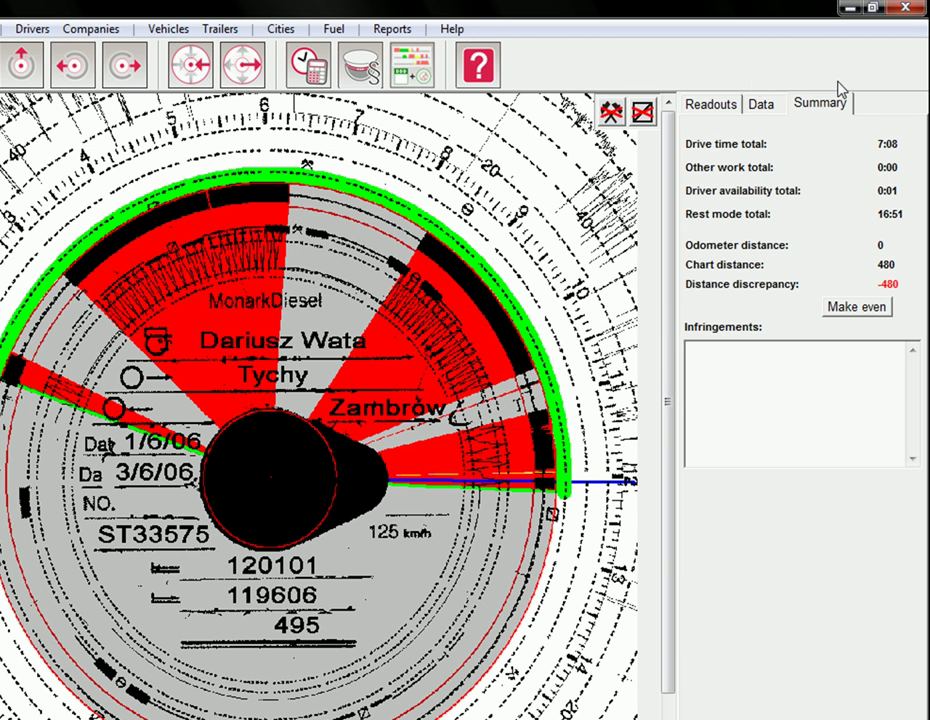
left_click(716, 104)
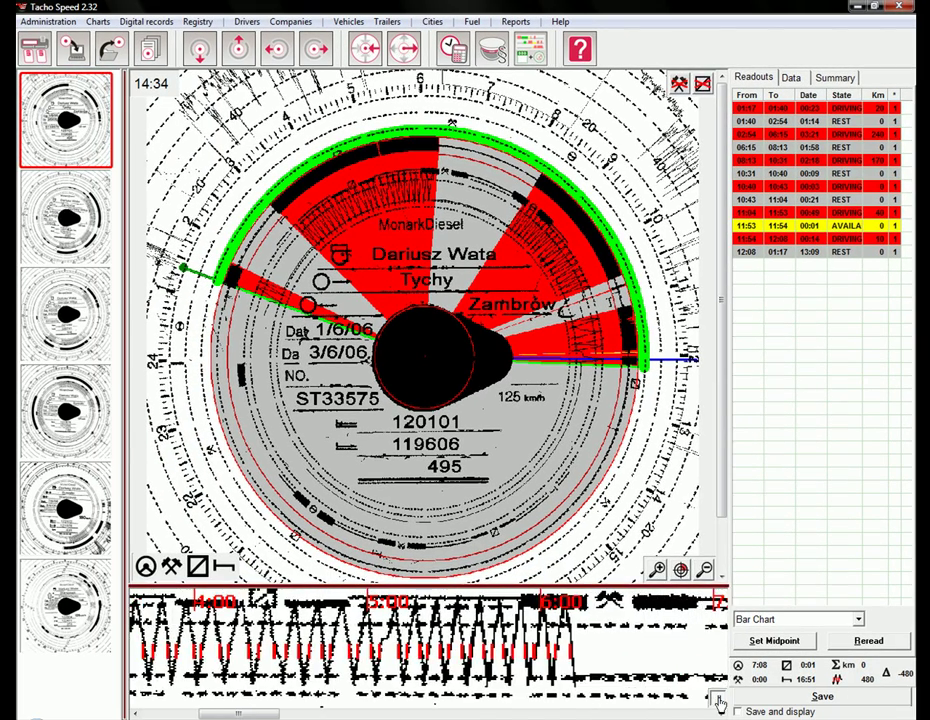
left_click(718, 700)
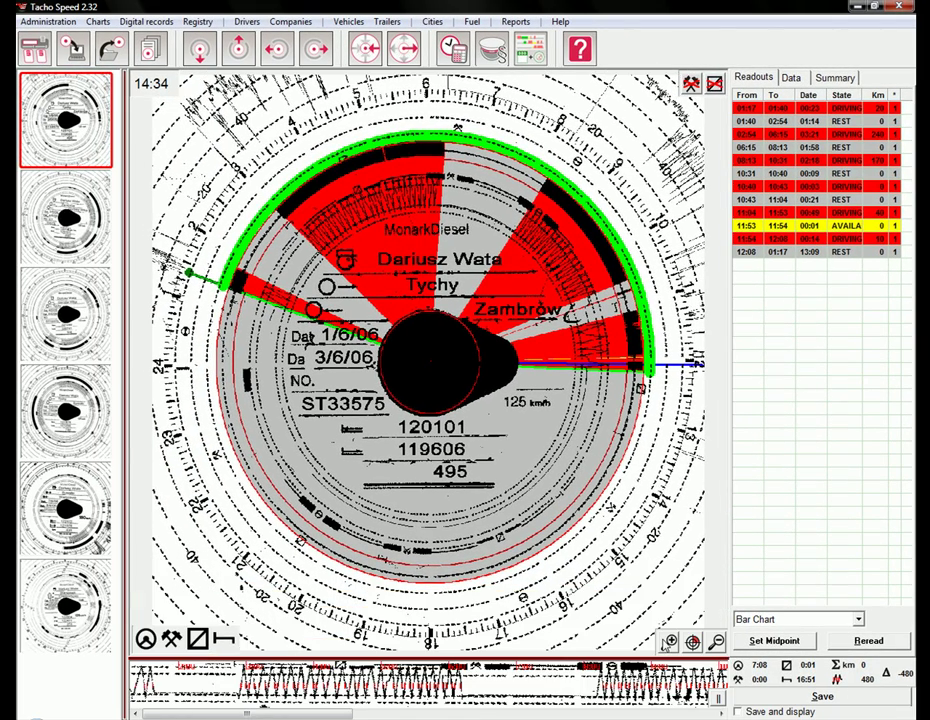
In the digital records view, open the driver card .DDD file from the TachoSpeed Digital folder.
left_click(33, 53)
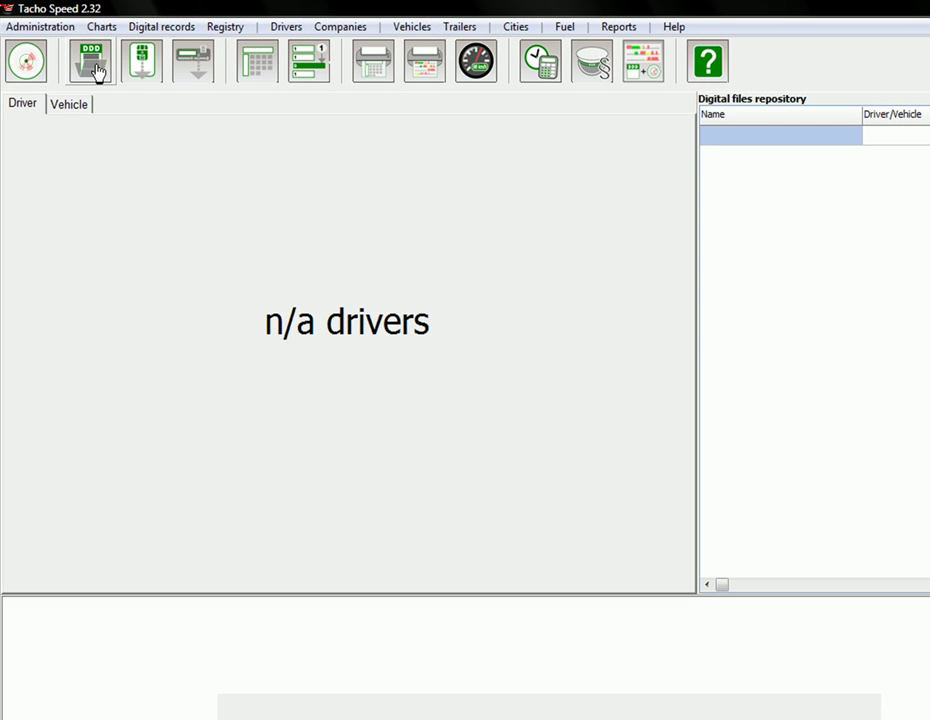
left_click(97, 72)
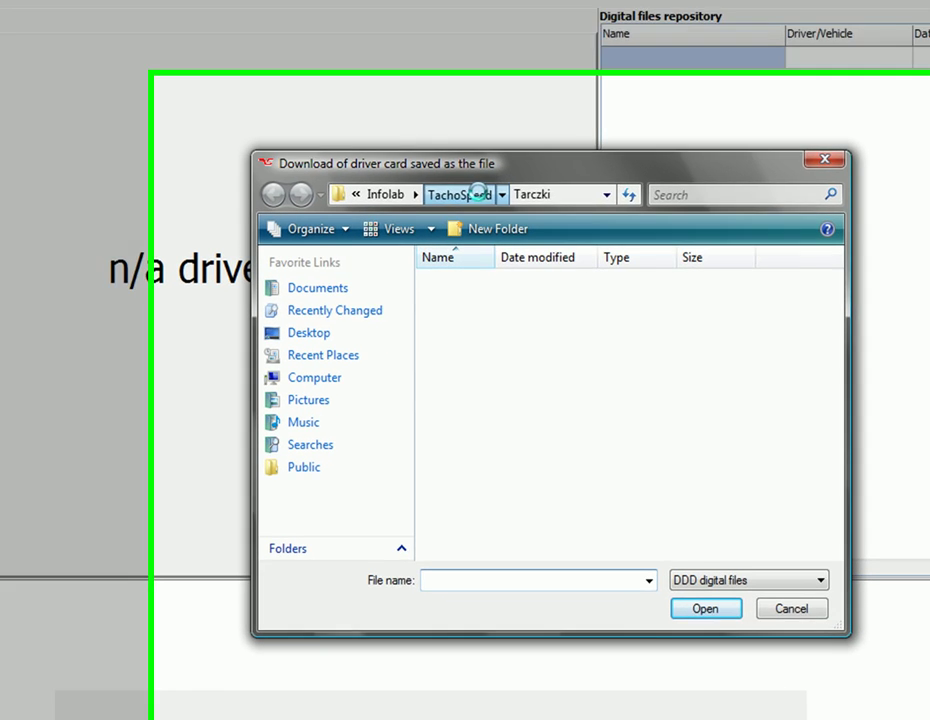
left_click(587, 255)
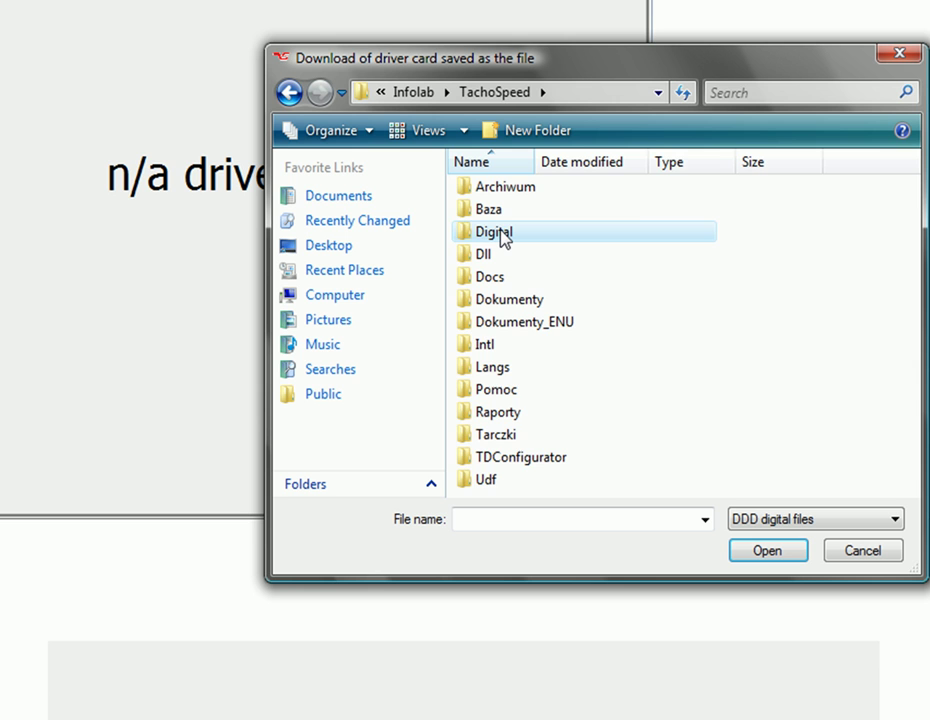
double_click(497, 233)
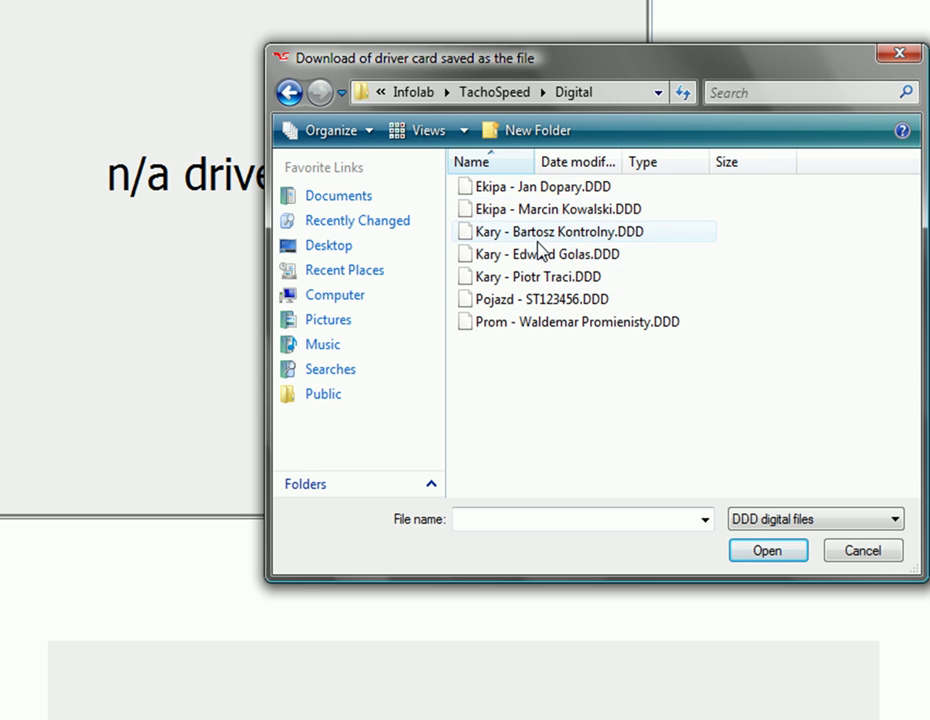
left_click(546, 236)
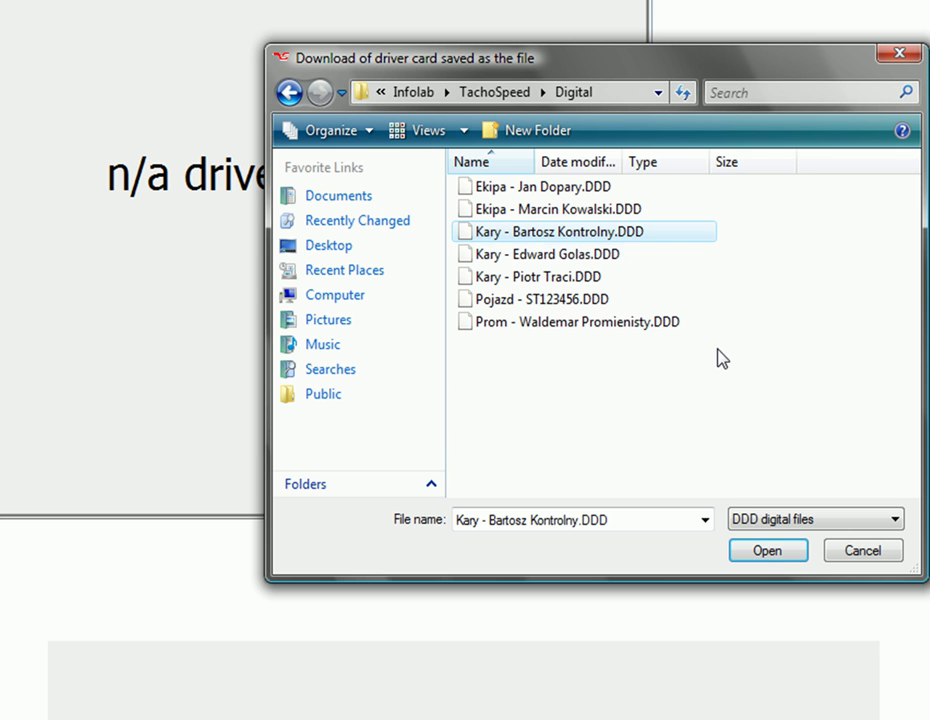
left_click(767, 551)
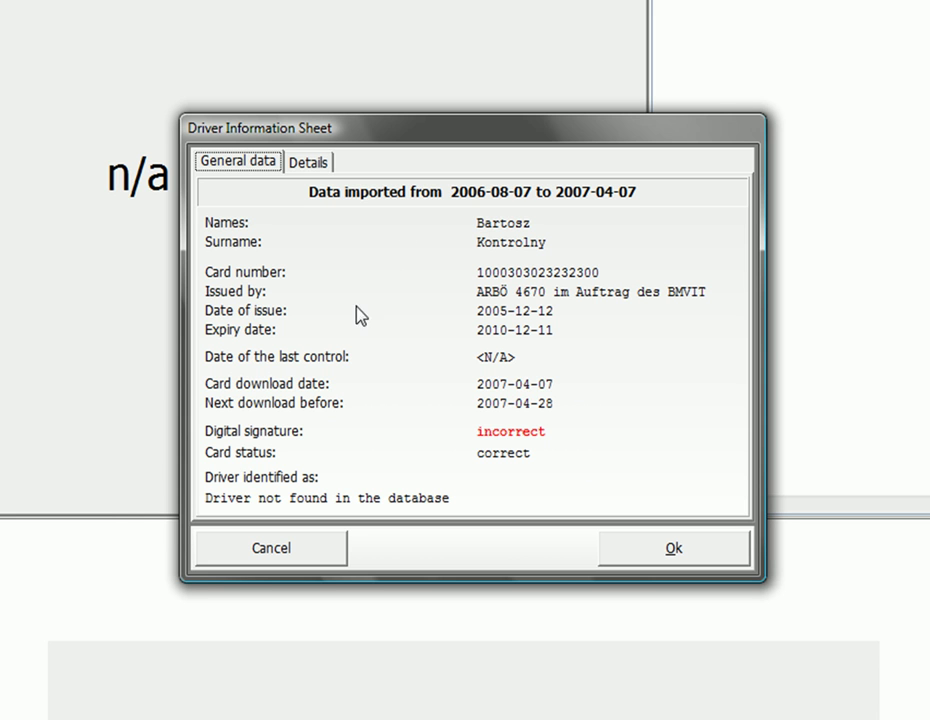
Accept the driver information sheet and save the card's new driver and vehicle records.
left_click(665, 556)
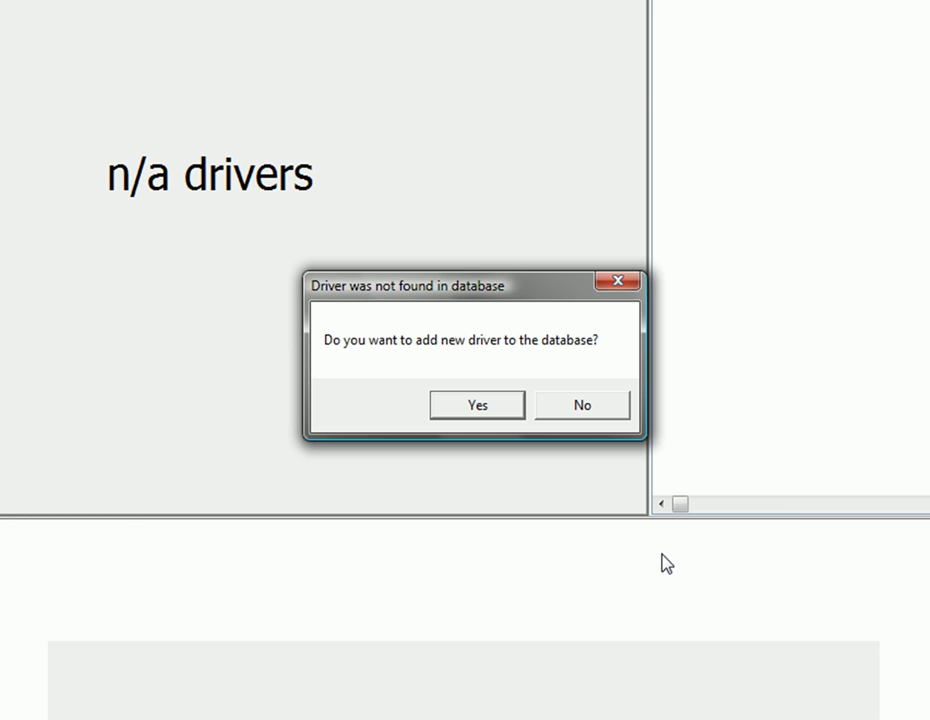
left_click(497, 417)
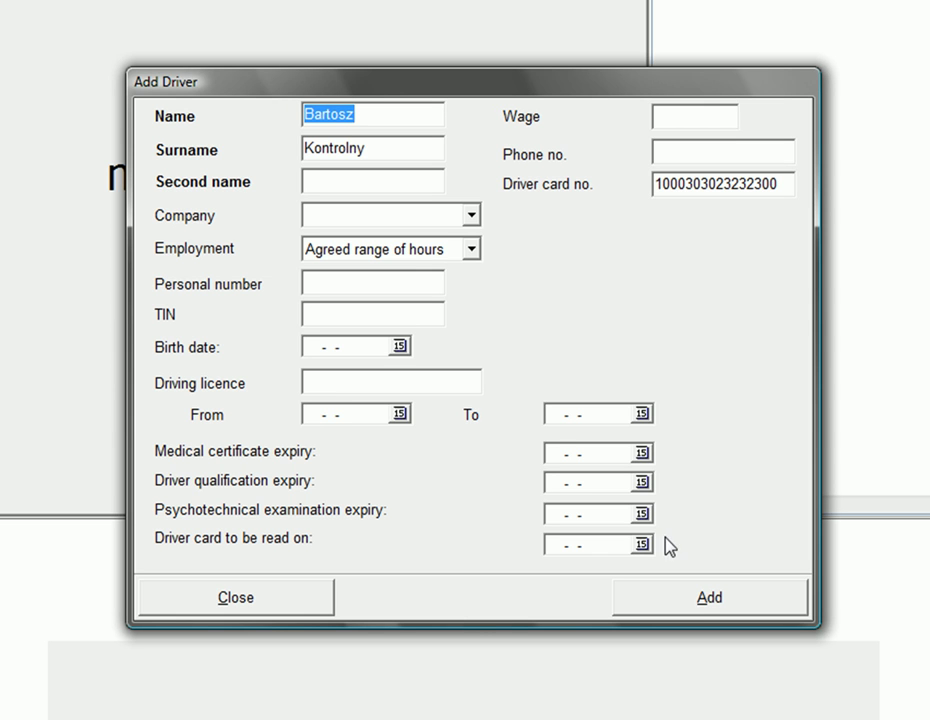
left_click(695, 608)
left_click(668, 598)
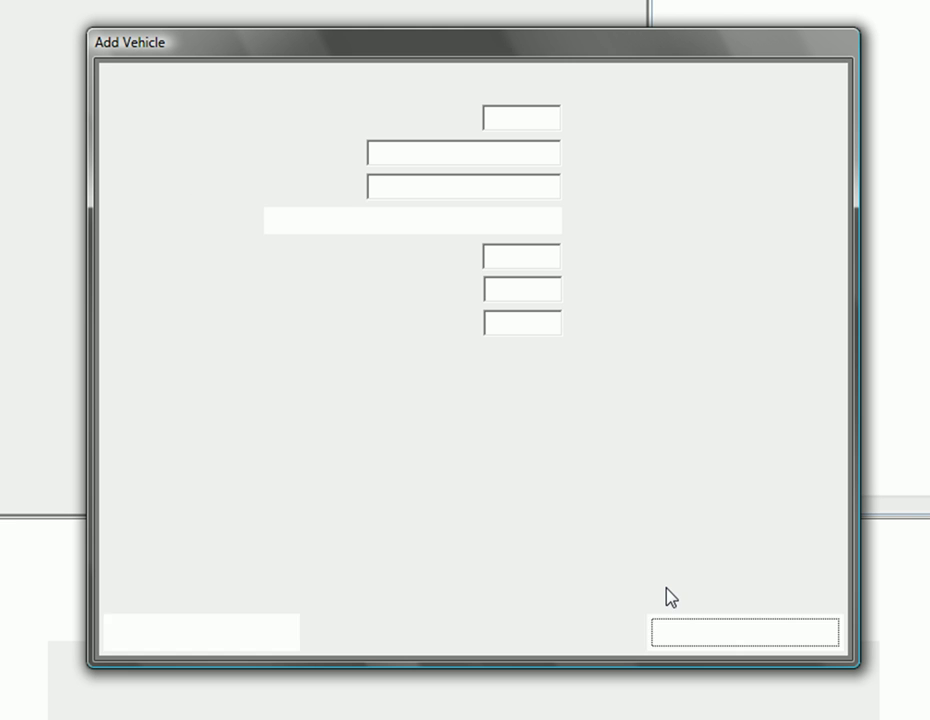
left_click(697, 632)
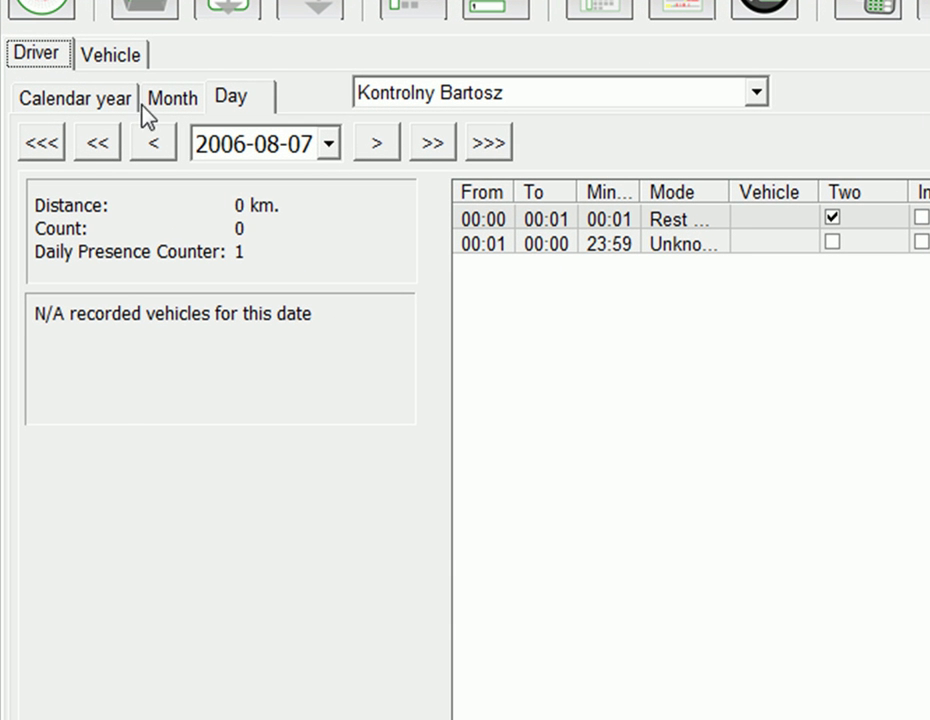
Show the 2006 calendar year and inspect the charts for 11 October, 14 and 16 September.
left_click(55, 104)
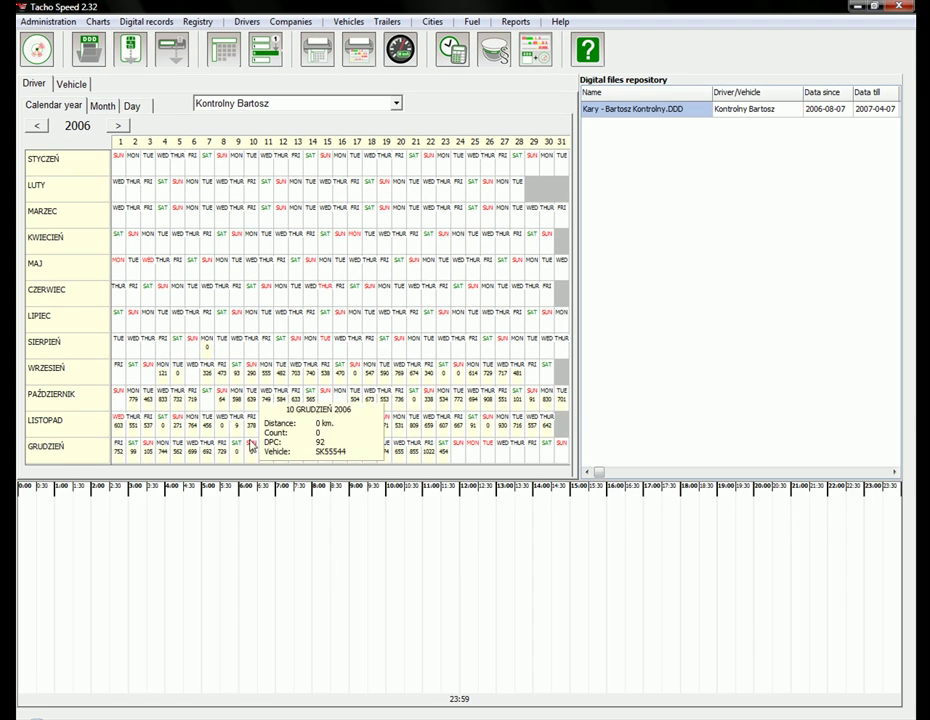
left_click(266, 402)
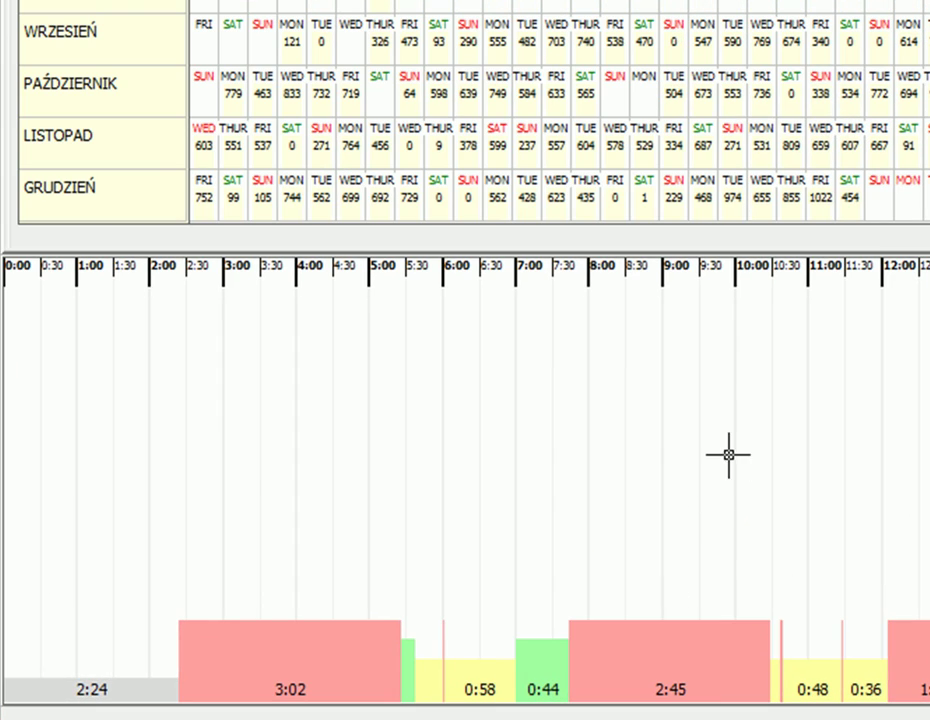
mouse_move(527, 42)
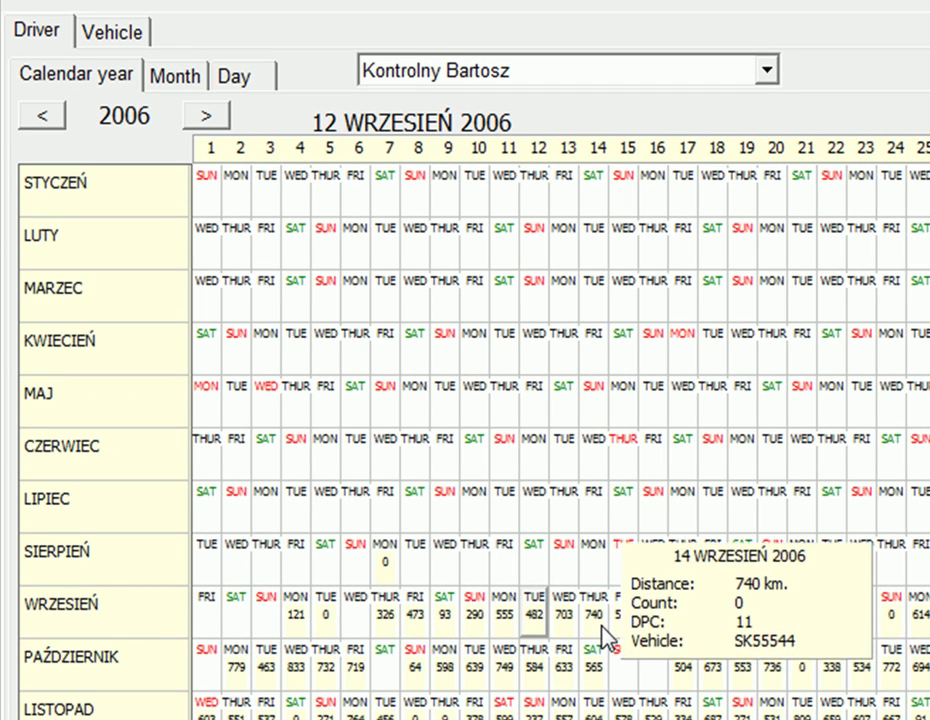
left_click(610, 564)
left_click(655, 615)
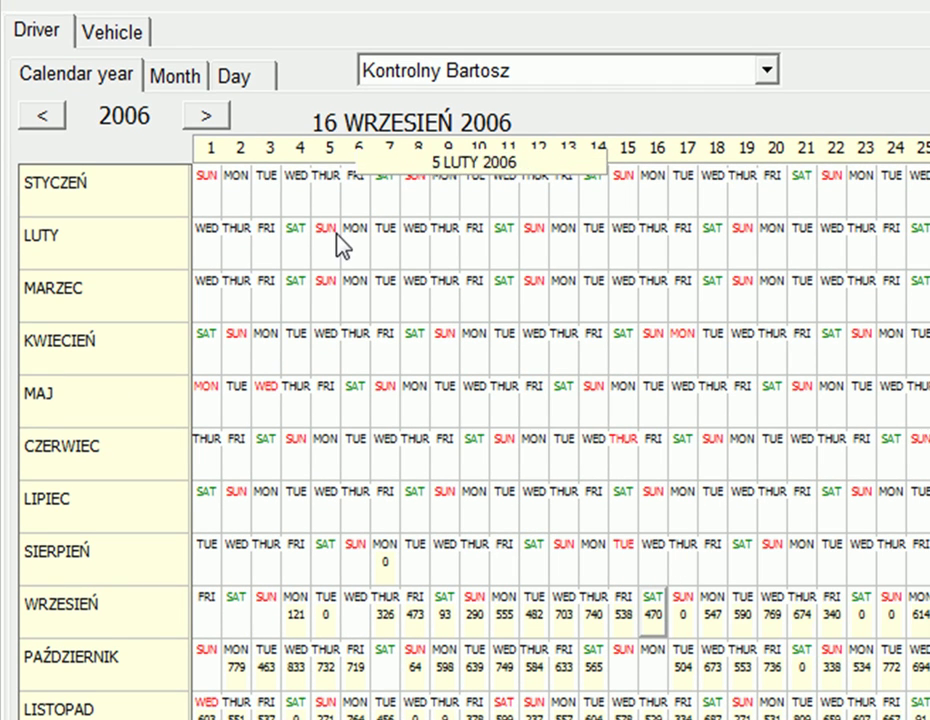
Open the WRZESIEŃ 2006 month view from the September row of the year grid.
double_click(104, 620)
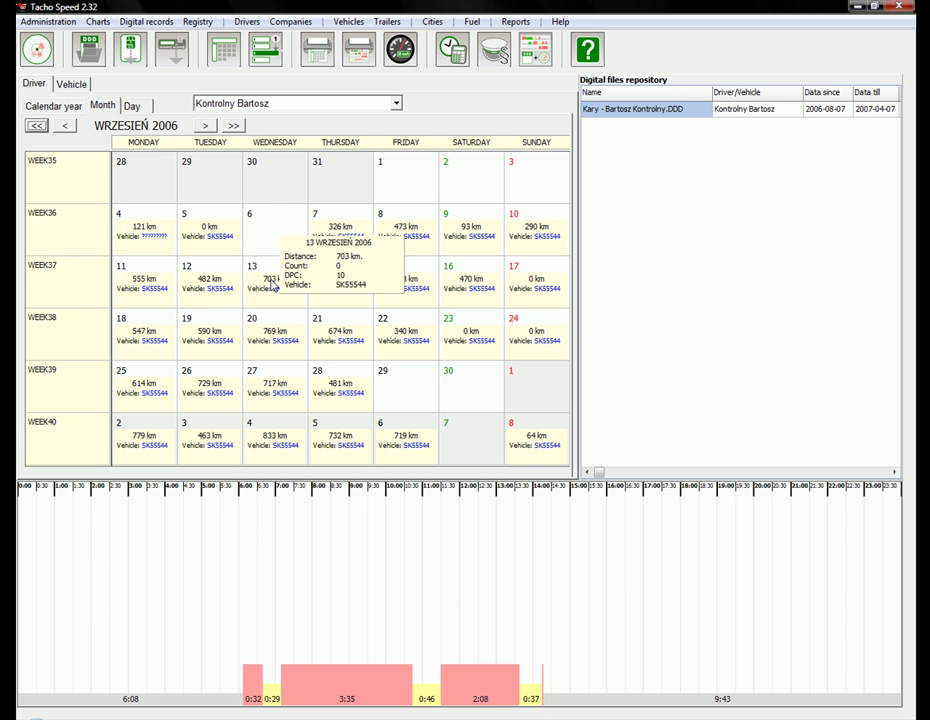
Open 13 September's day view and review the 00:00 rest, 04:40 driving, 04:55 other work, 06:56 driving and 09:00 availability periods.
double_click(272, 285)
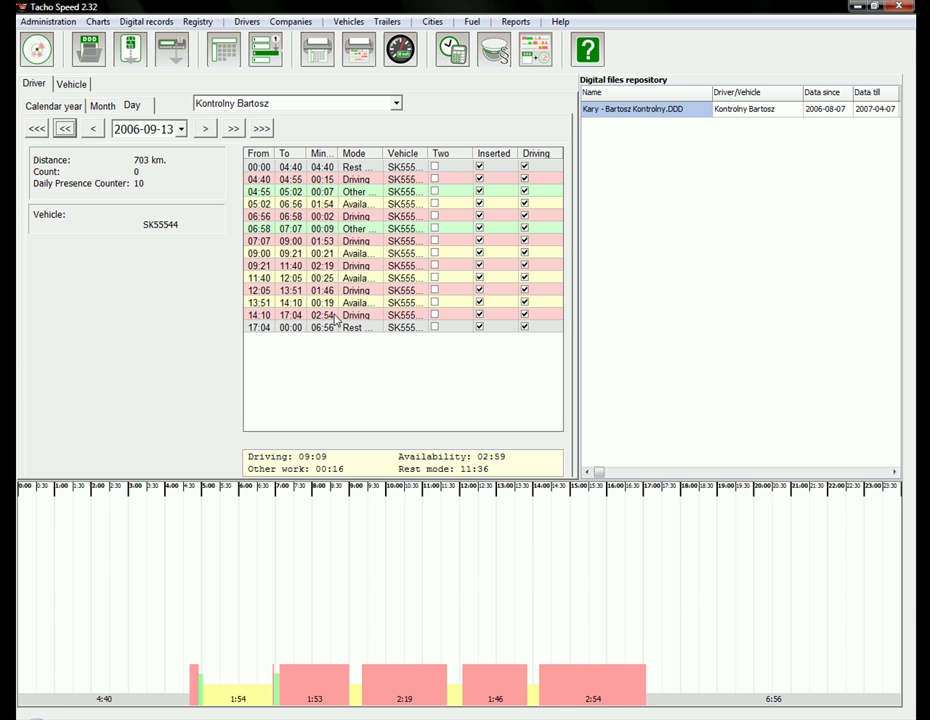
left_click(348, 168)
left_click(357, 180)
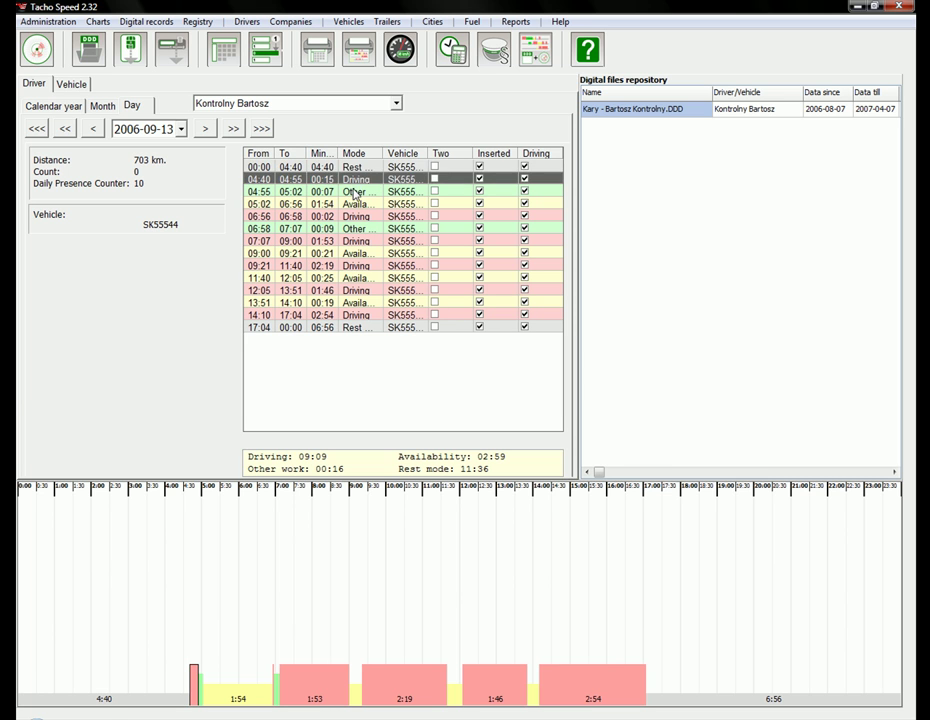
left_click(354, 194)
left_click(354, 217)
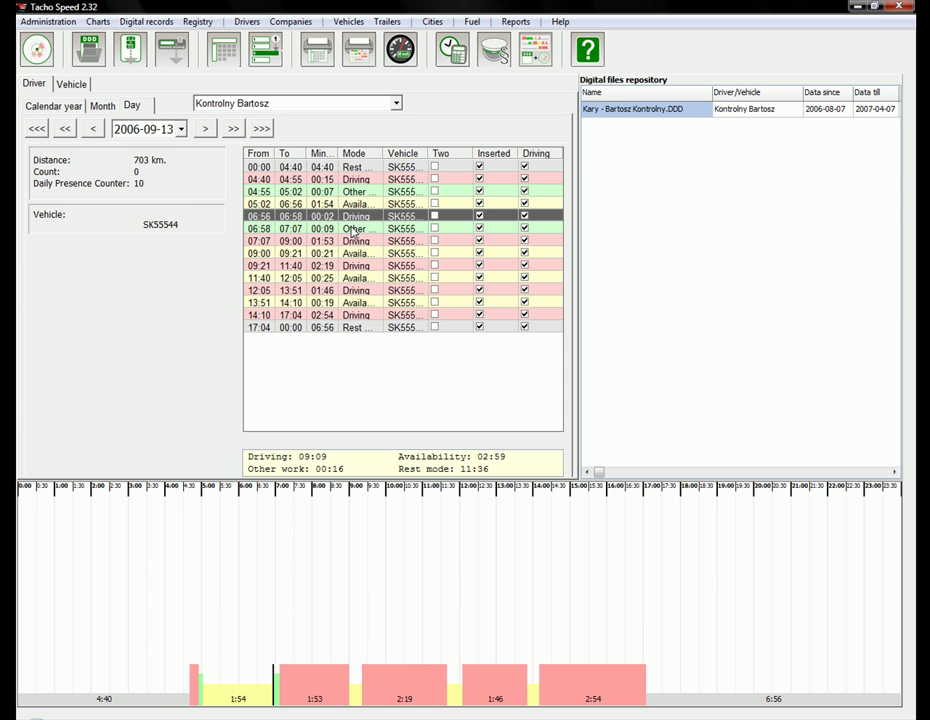
left_click(352, 250)
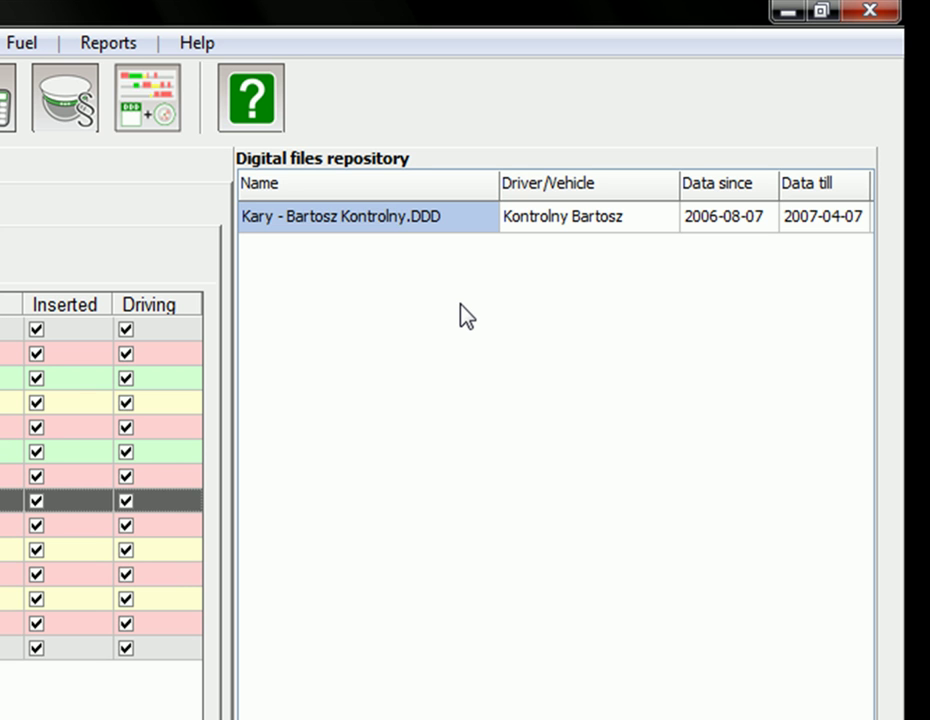
Select the imported driver card file and bring up its save and delete context menu.
left_click(436, 227)
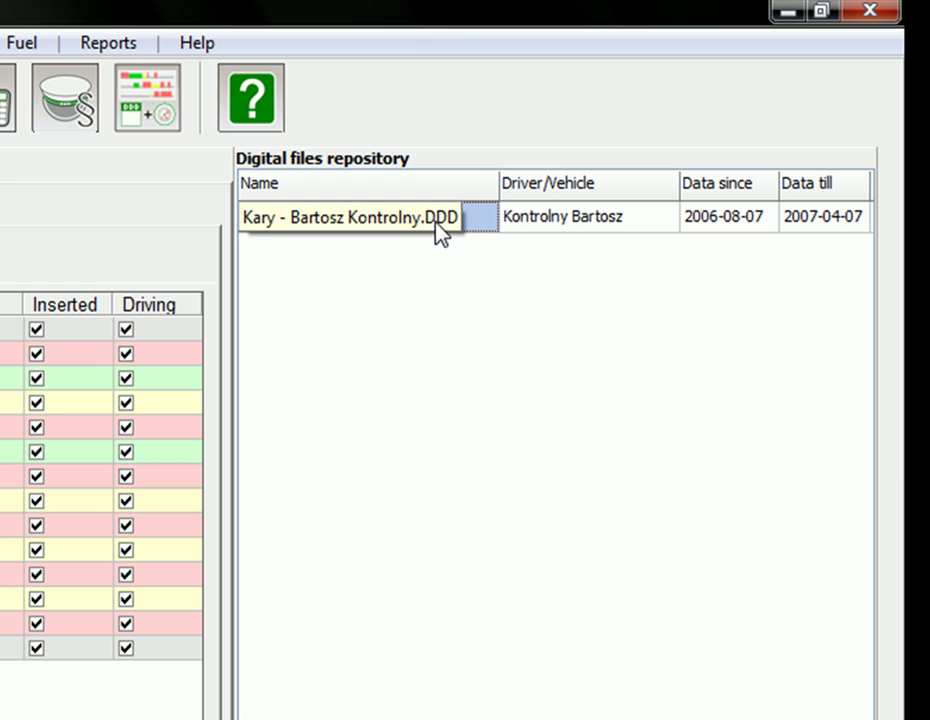
right_click(527, 226)
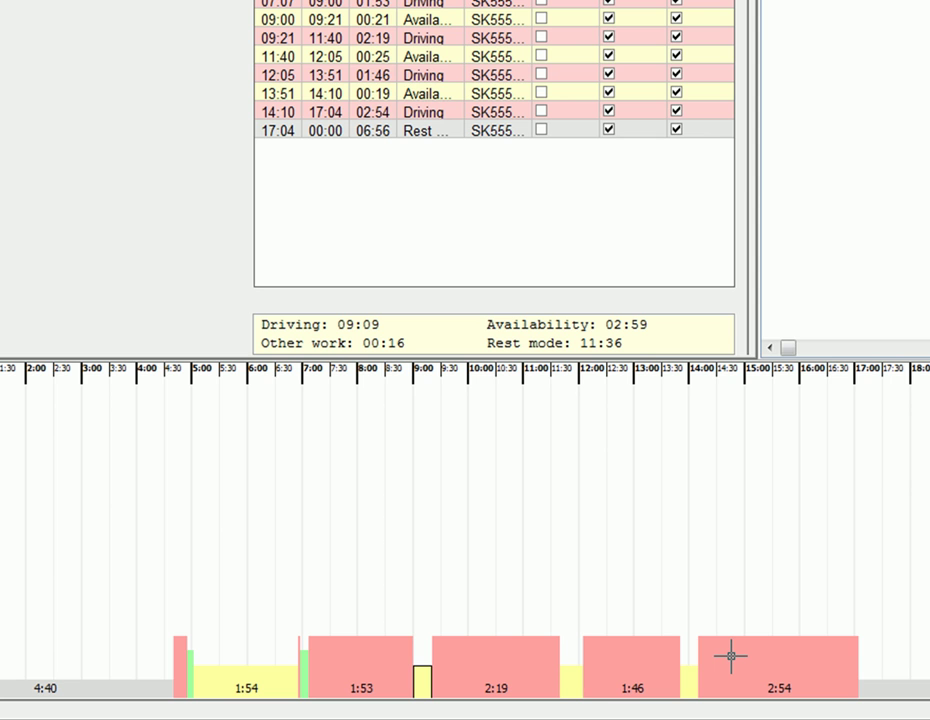
Select the 2:54 driving block and scroll the timeline back to around 7:00.
left_click(731, 656)
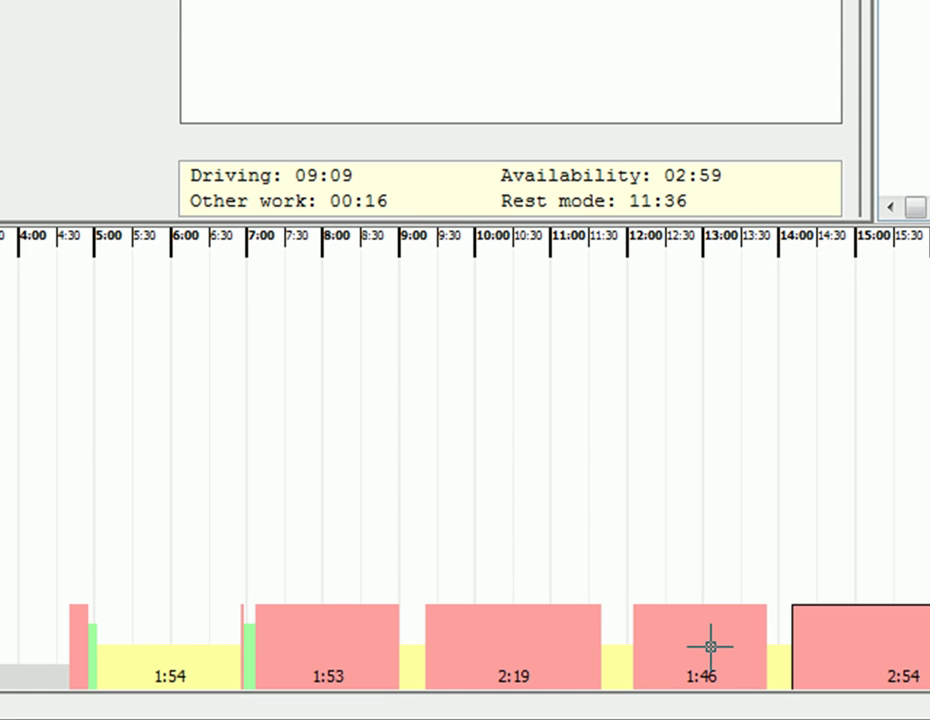
scroll(710, 646, "up", 6)
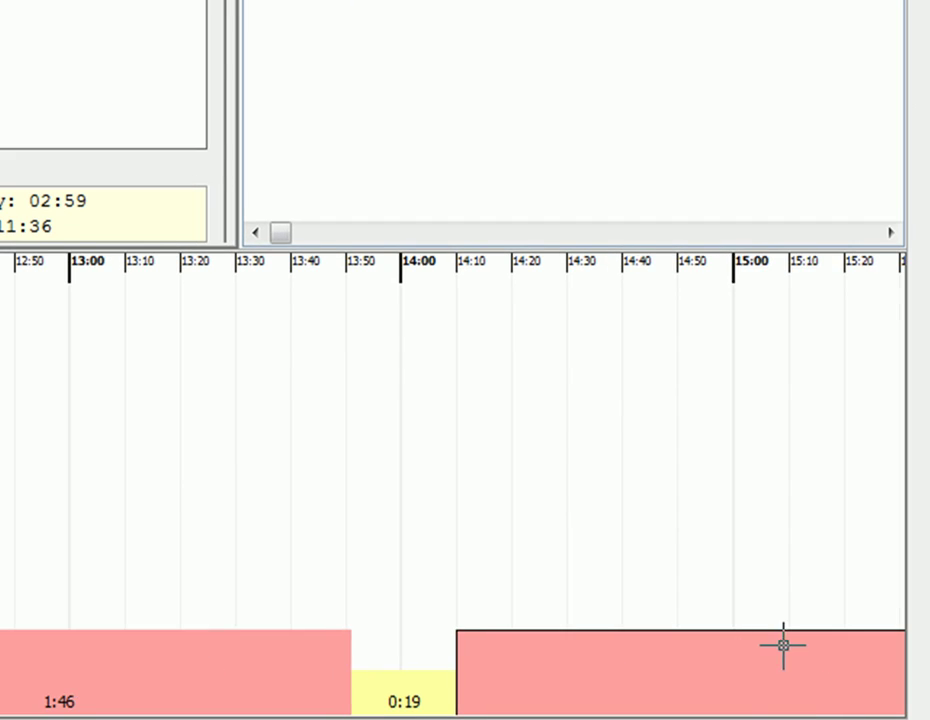
scroll(820, 648, "right", 5)
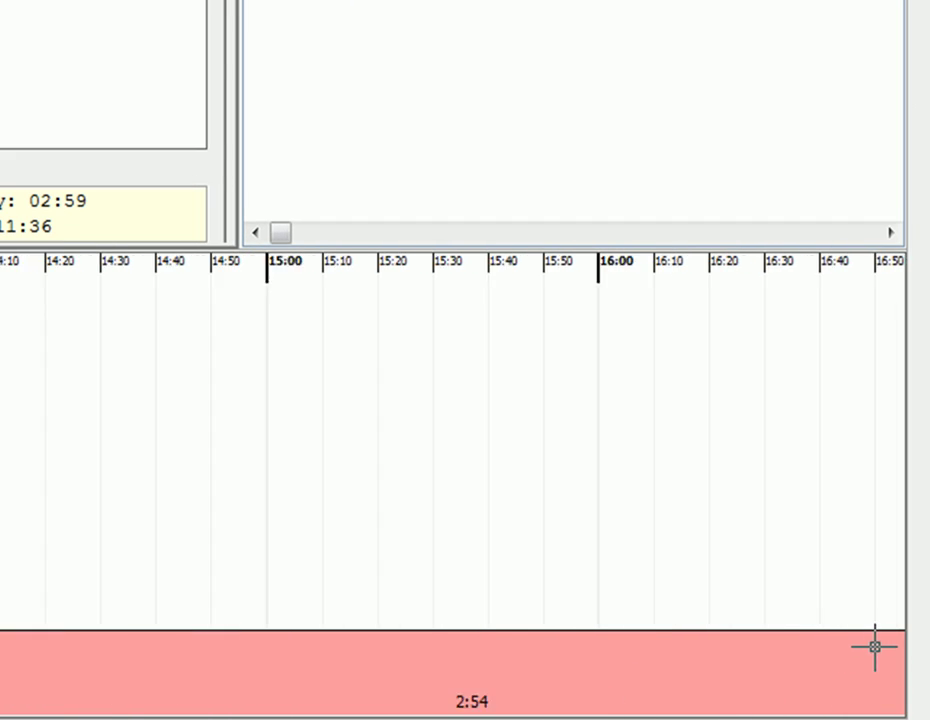
scroll(878, 647, "right", 5)
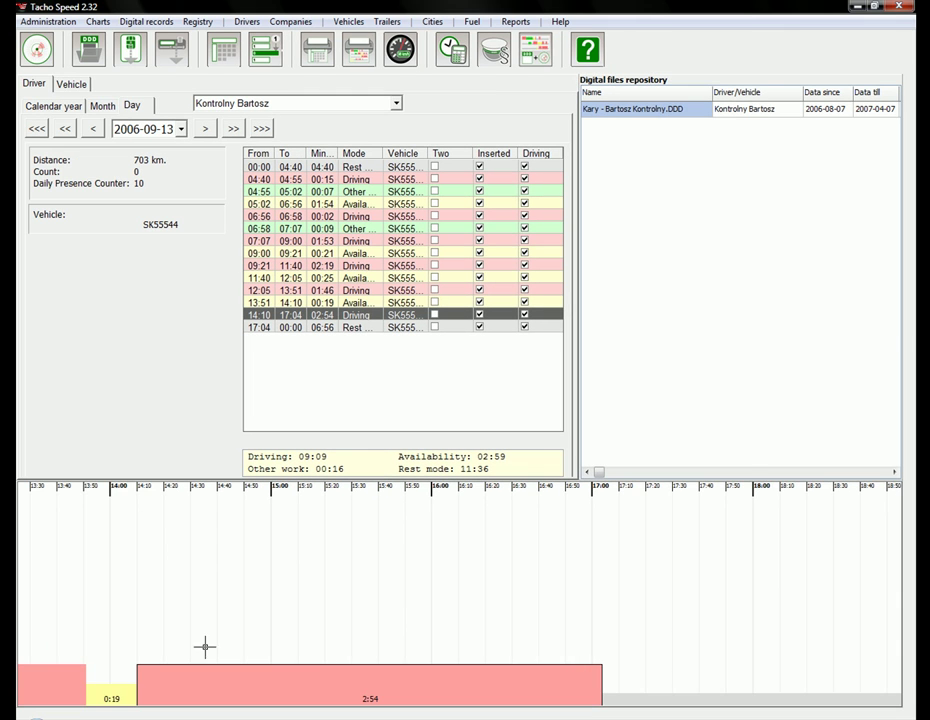
scroll(50, 648, "left", 8)
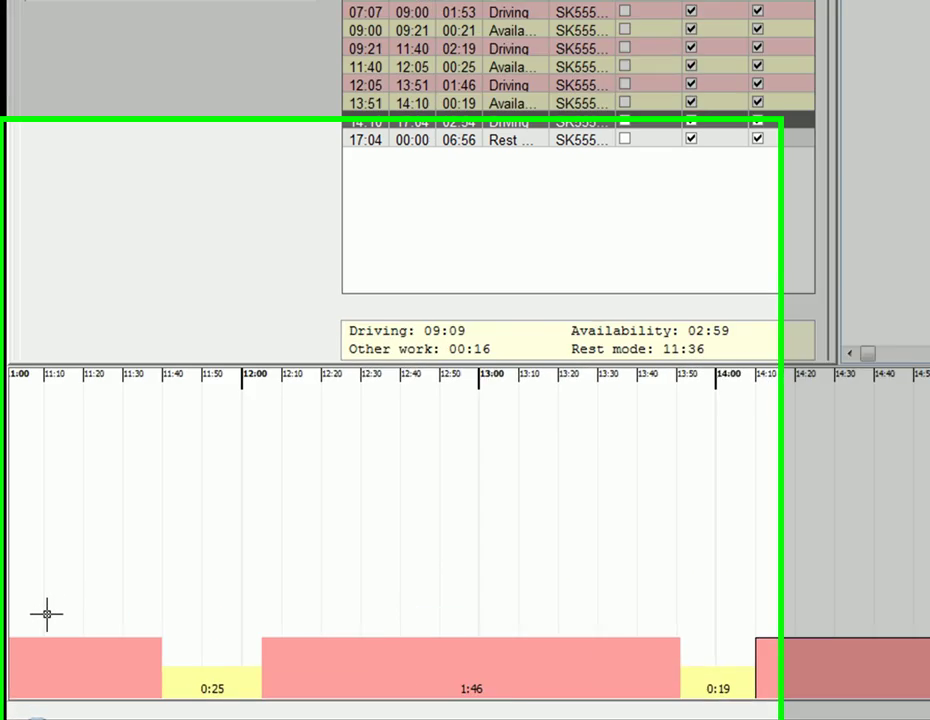
scroll(47, 606, "left", 9)
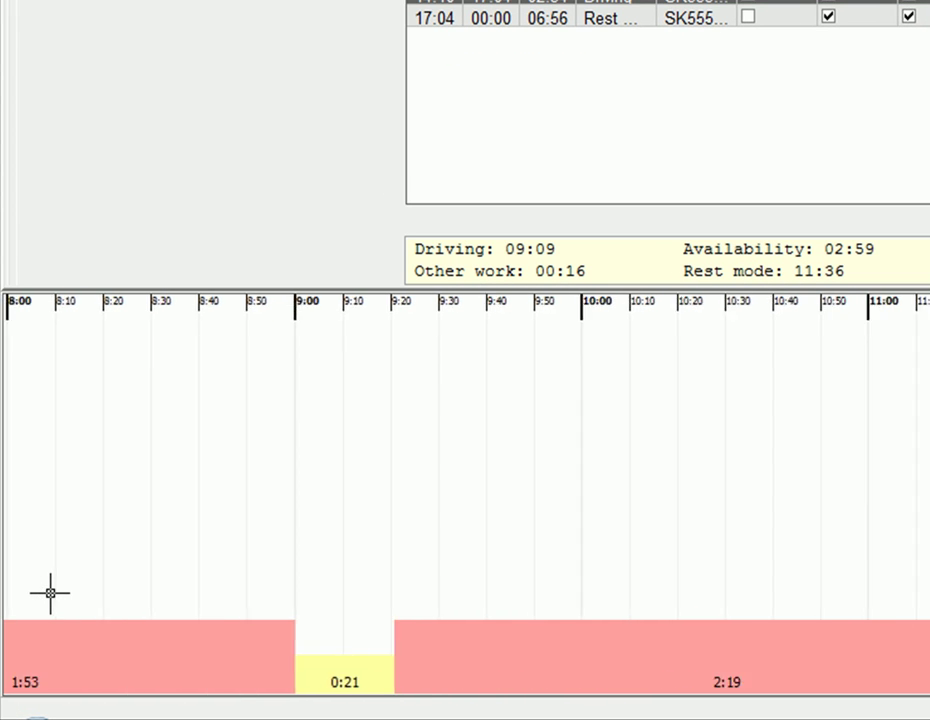
scroll(50, 593, "left", 7)
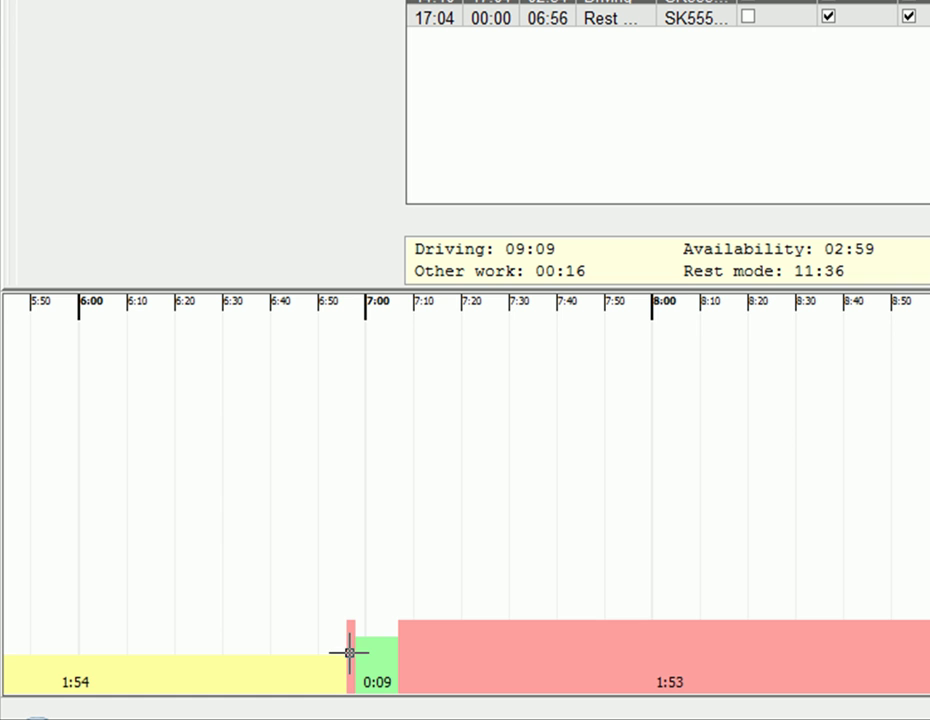
Zoom the chart to 1-minute ticks, showing the 0:02 driving period from 06:56.
scroll(349, 653, "up", 5)
scroll(349, 653, "up", 4)
scroll(389, 663, "up", 4)
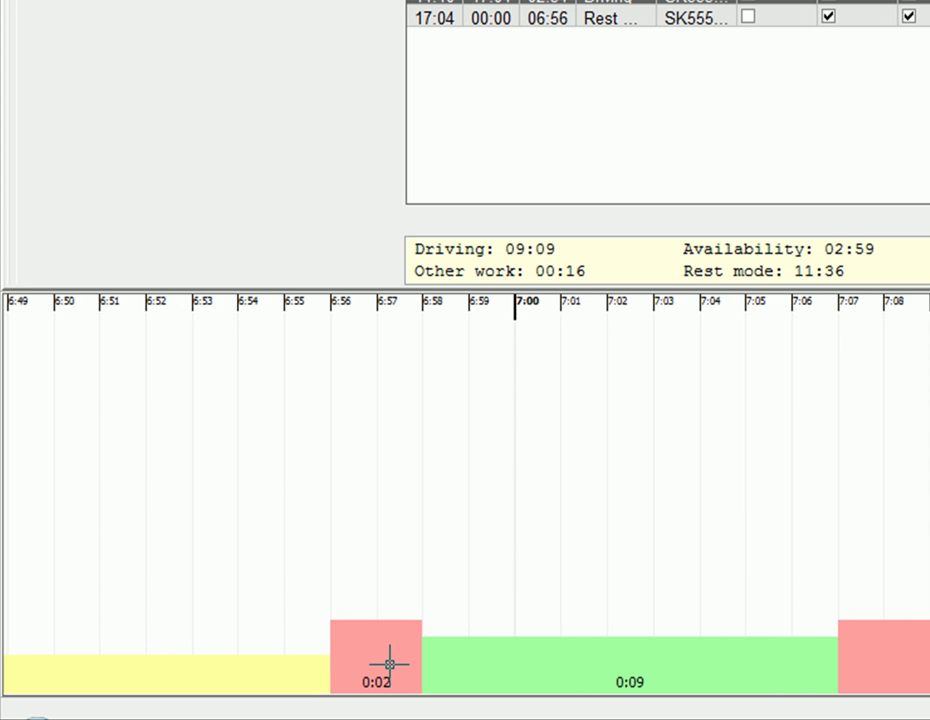
scroll(389, 663, "up", 2)
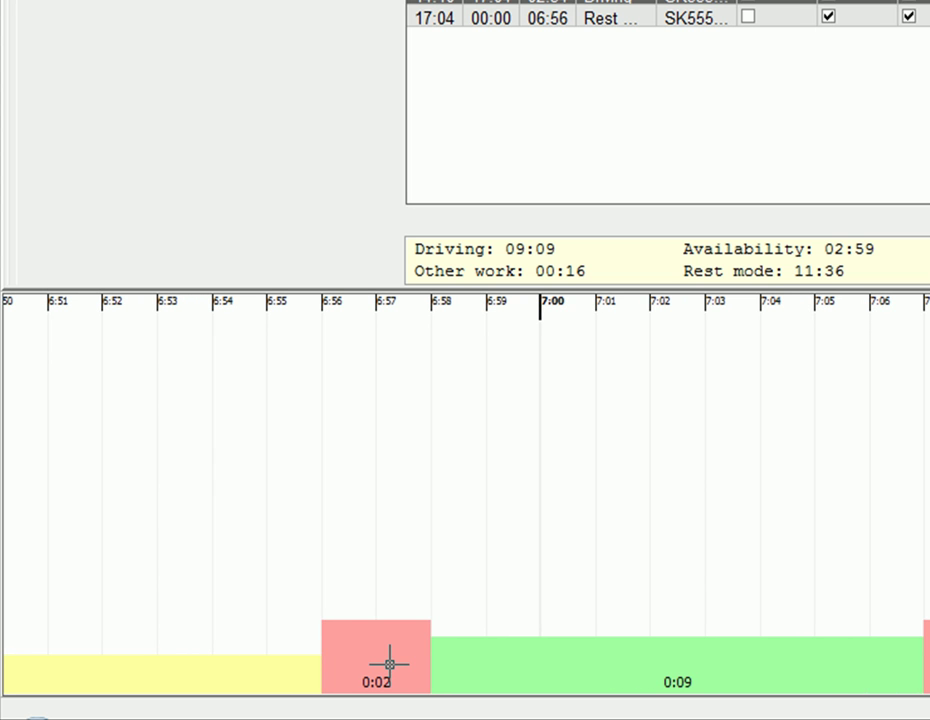